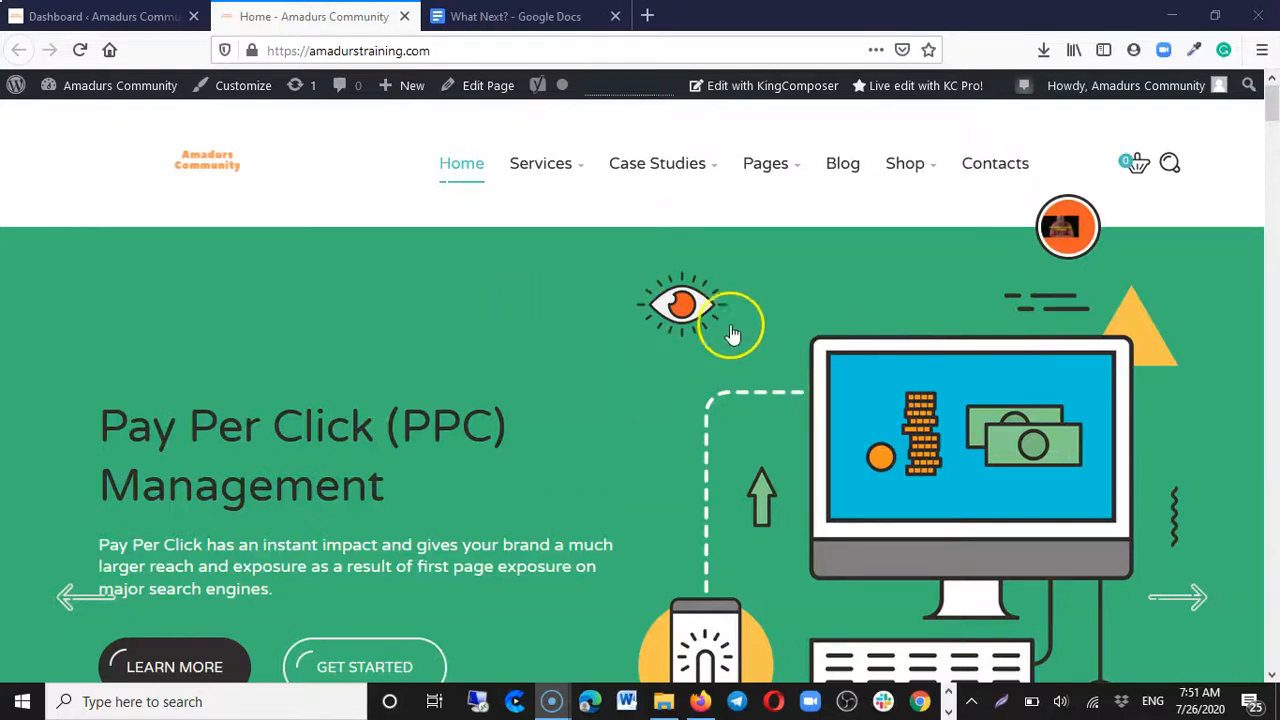
Step: Browse the homepage's banner slides backward and forward to review the services the site advertises
click(85, 598)
click(85, 595)
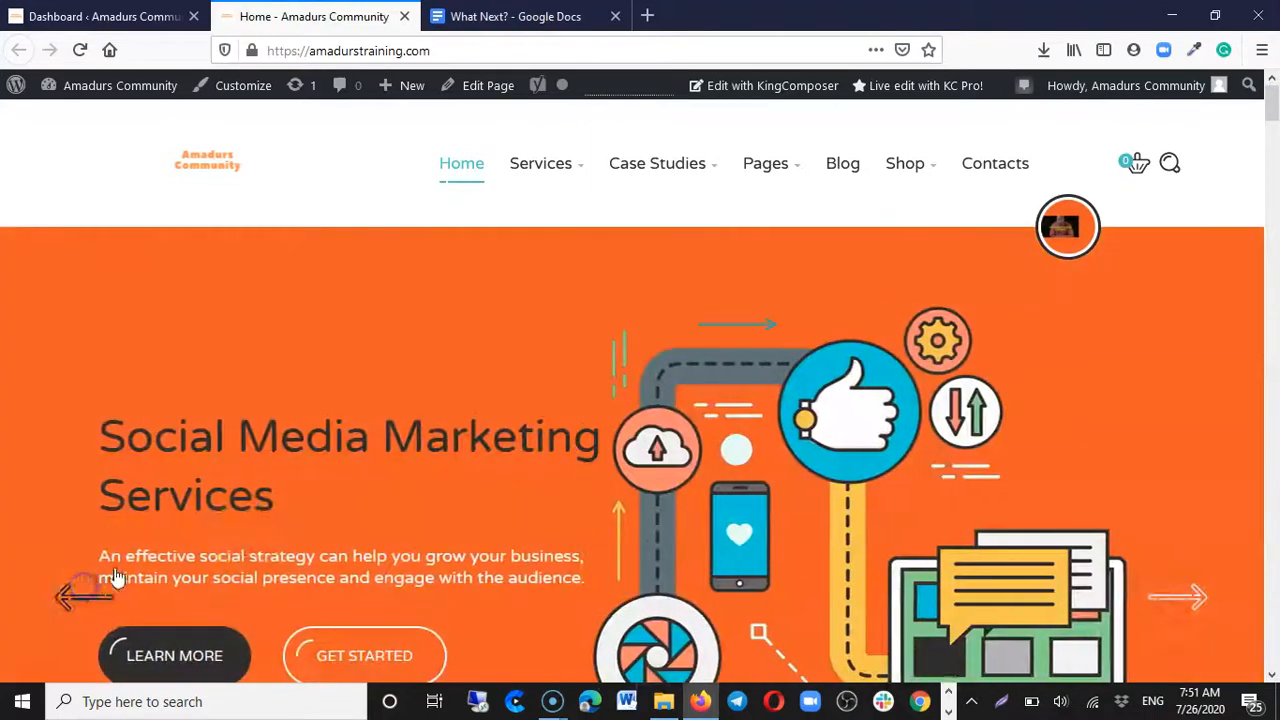
click(65, 598)
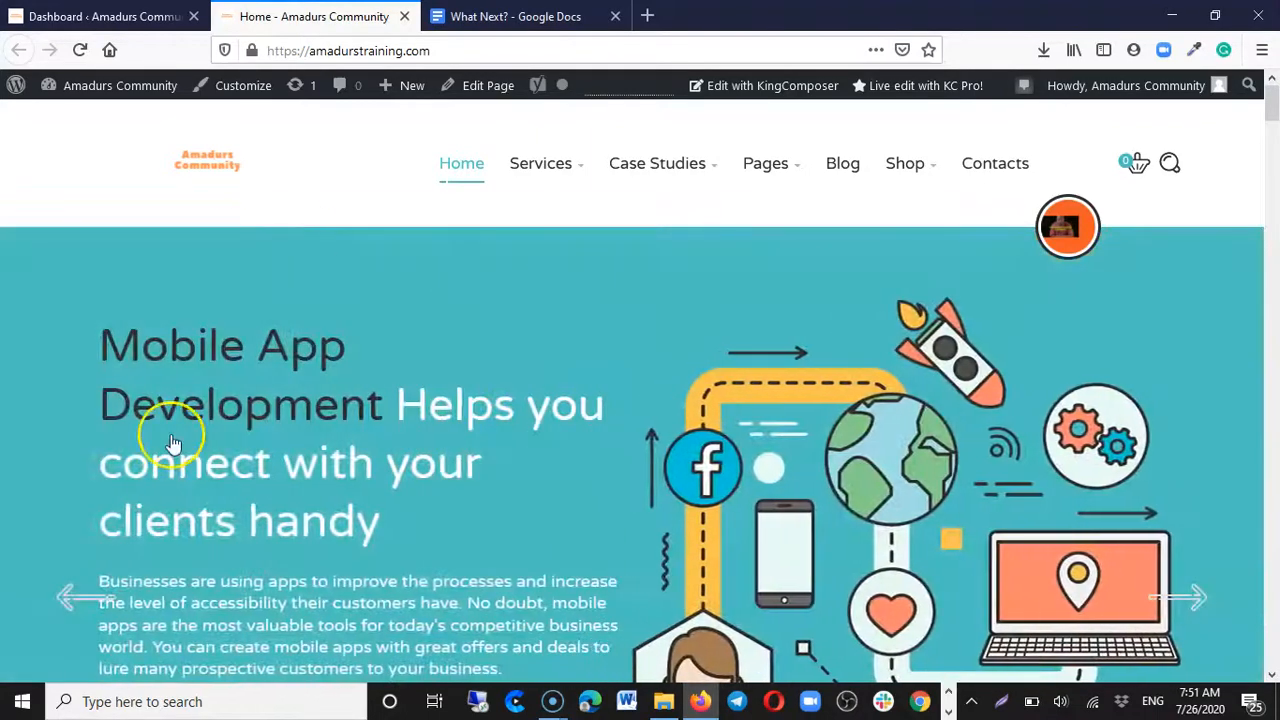
click(64, 592)
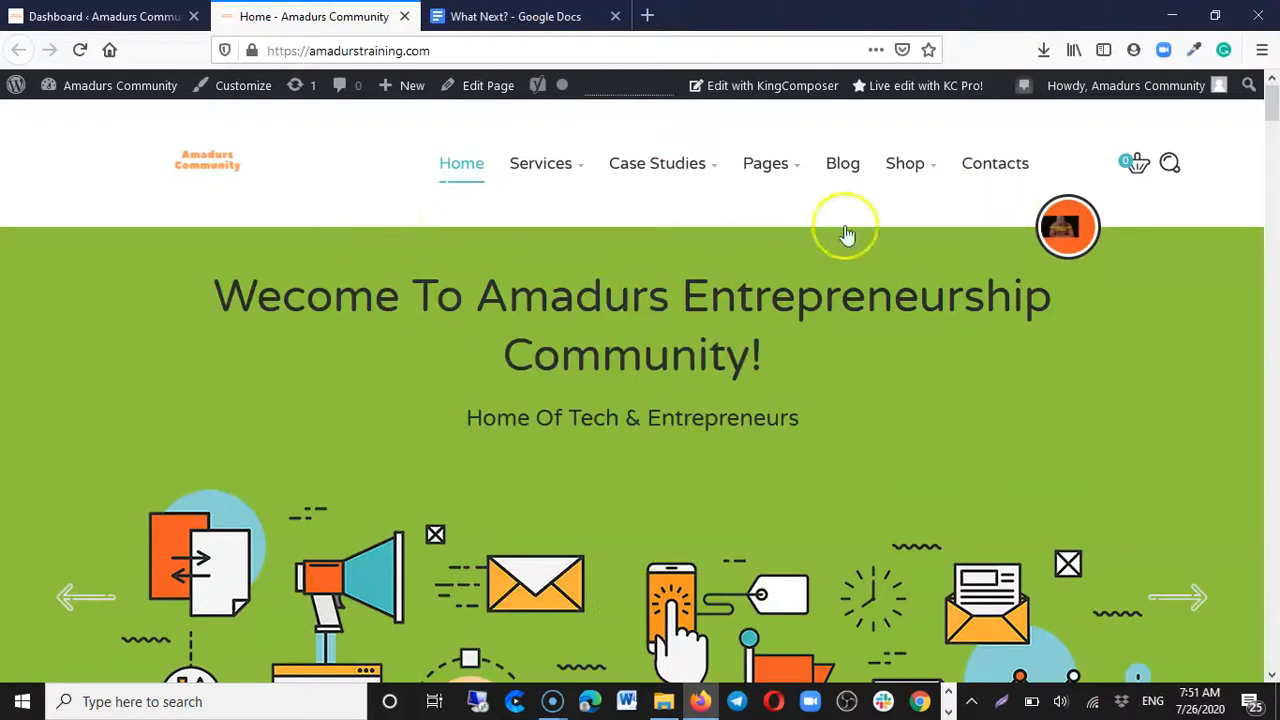
scroll(749, 220, down, 4)
scroll(600, 337, down, 2)
scroll(600, 337, up, 3)
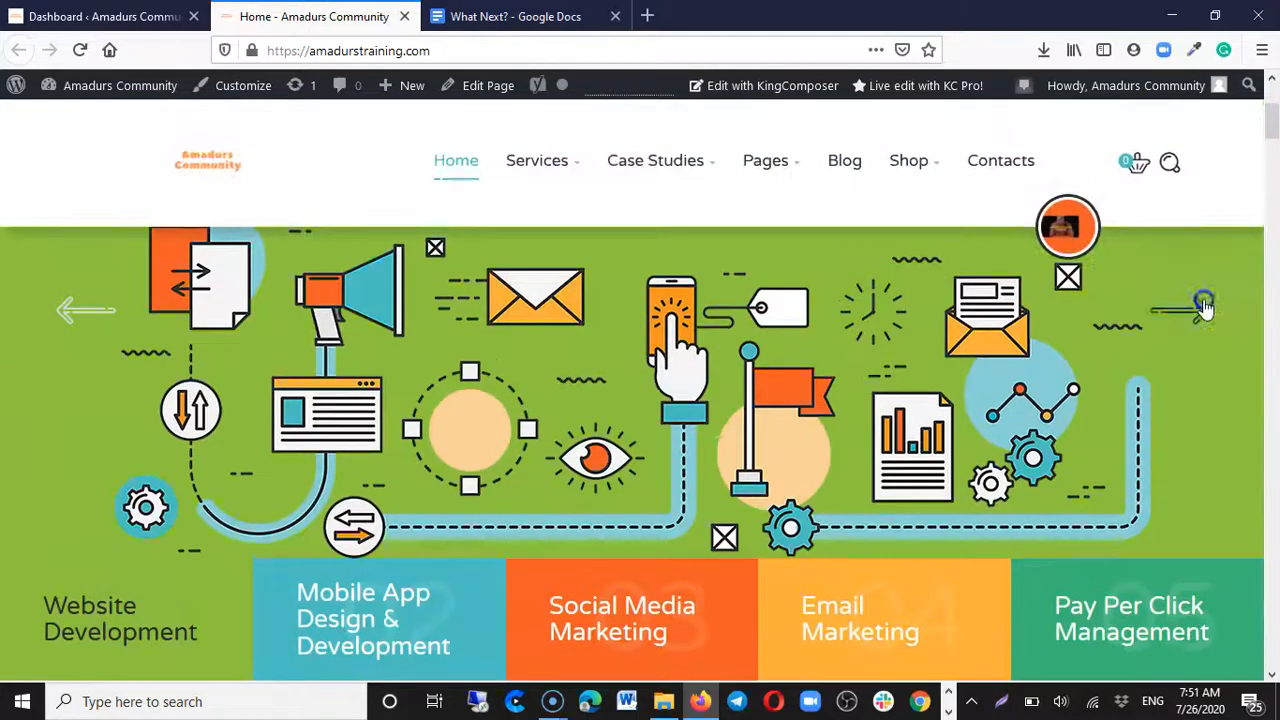
click(1205, 308)
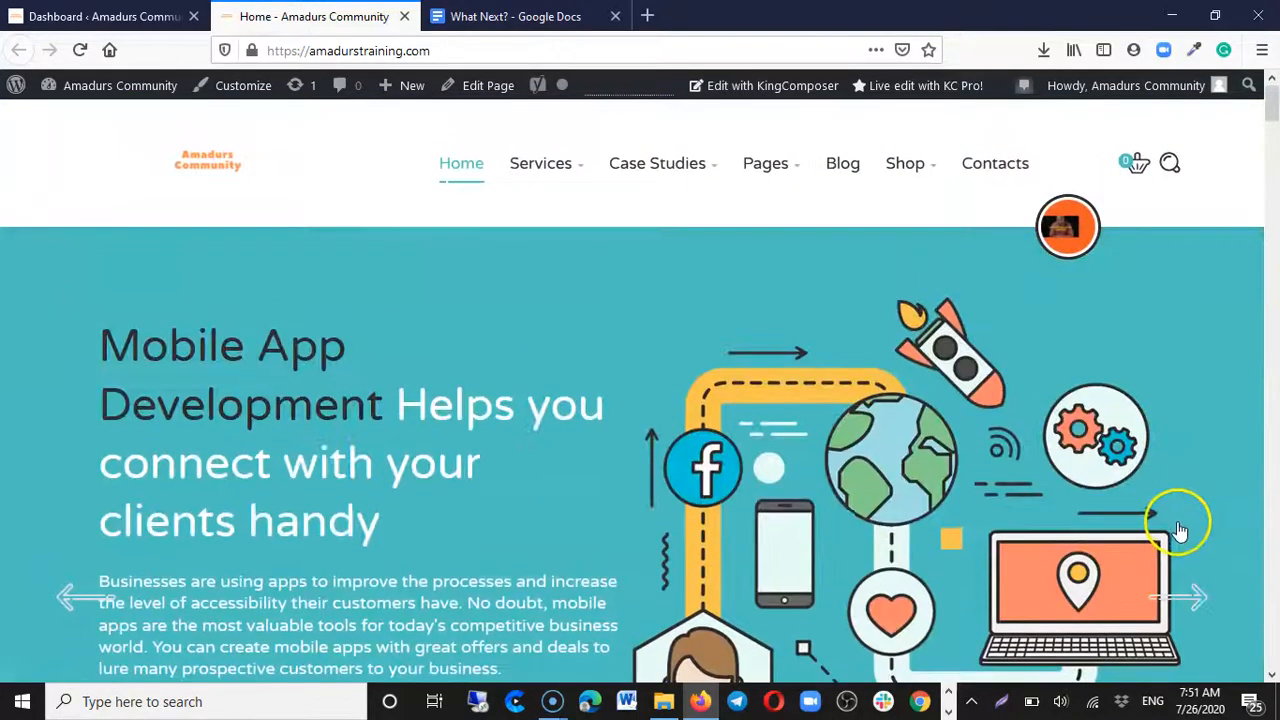
click(1194, 597)
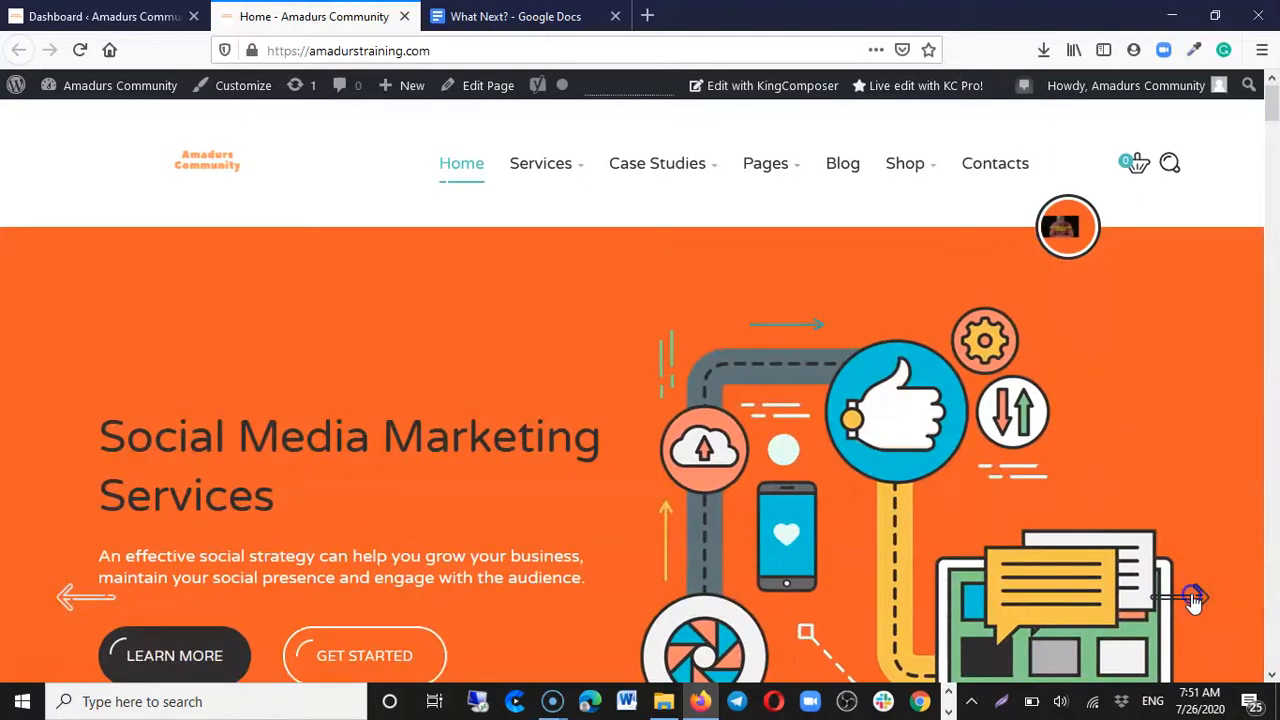
click(1194, 597)
click(1190, 596)
click(1194, 593)
Step: Review the homepage's sections, from the service overview down through the pricing packages to the end of the page, and return to its start
scroll(1060, 470, down, 5)
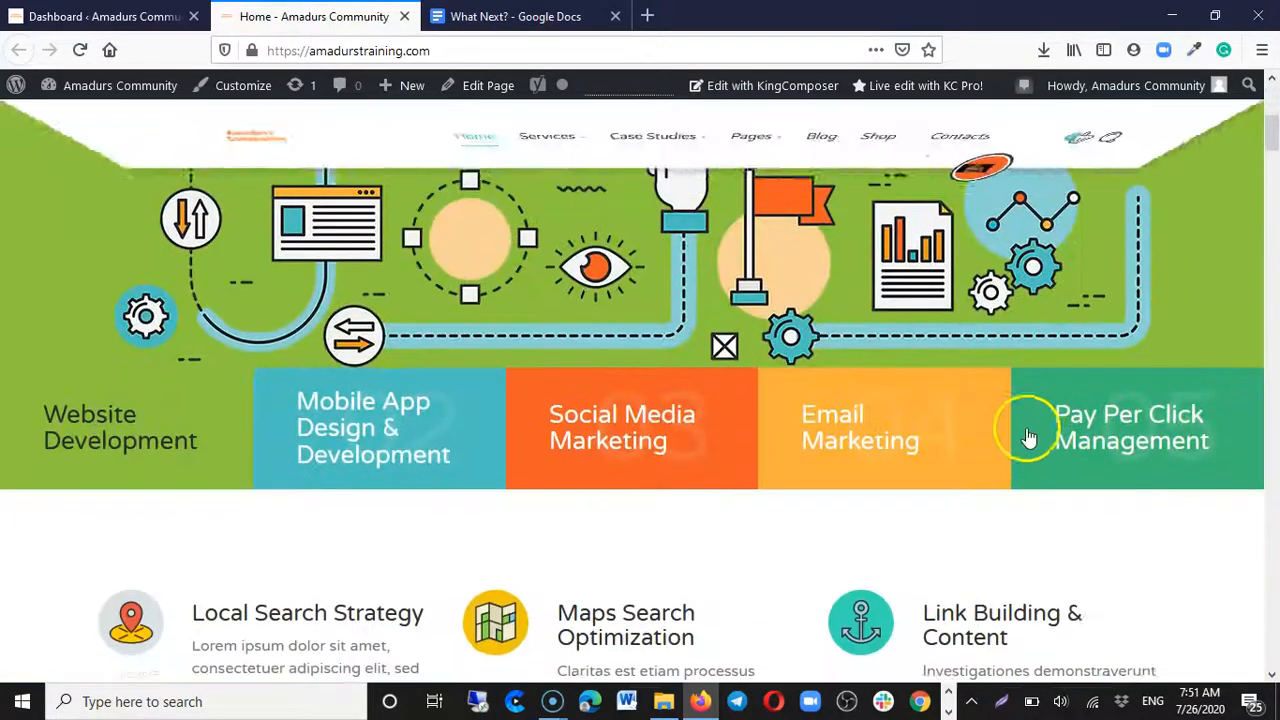
scroll(1040, 450, down, 3)
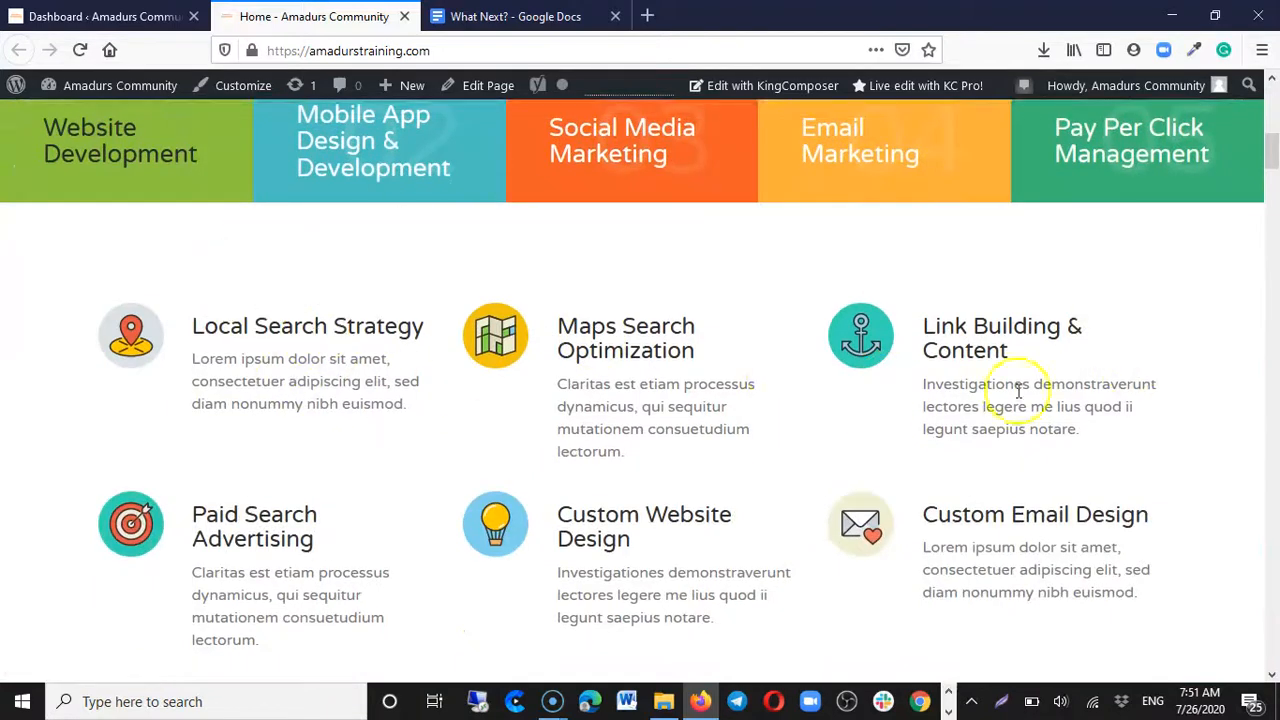
scroll(423, 363, down, 2)
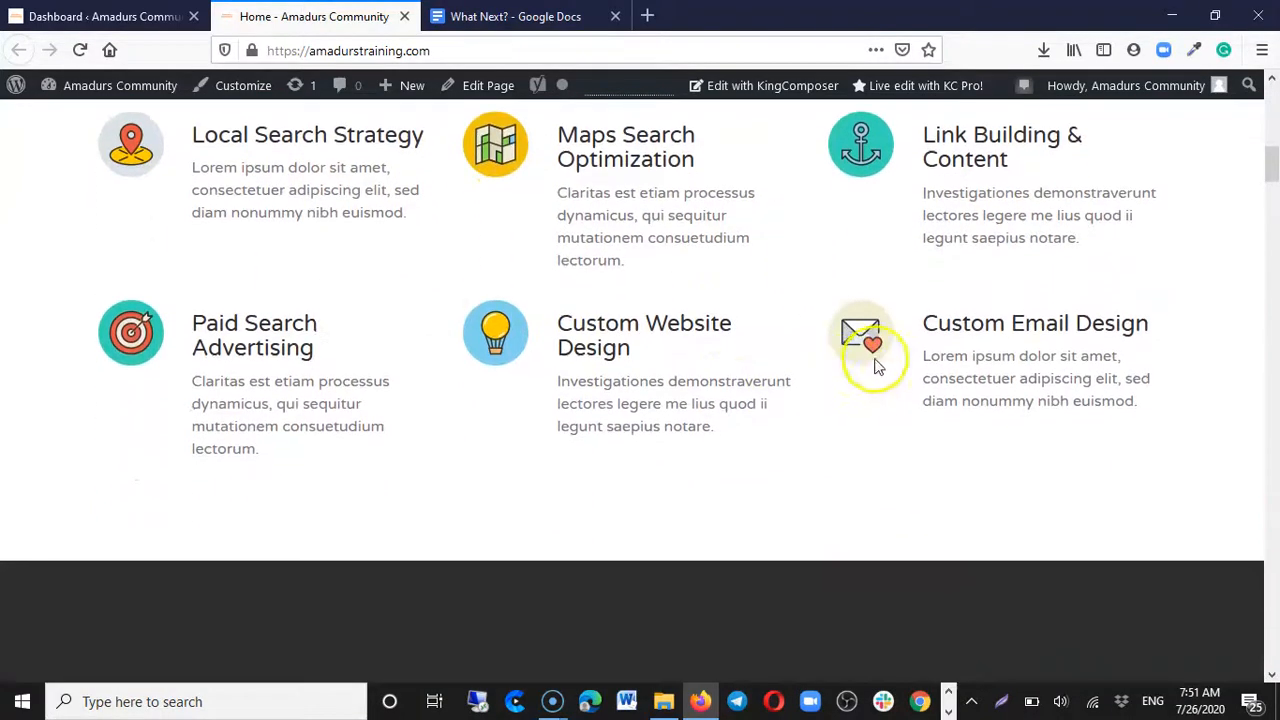
scroll(409, 363, down, 4)
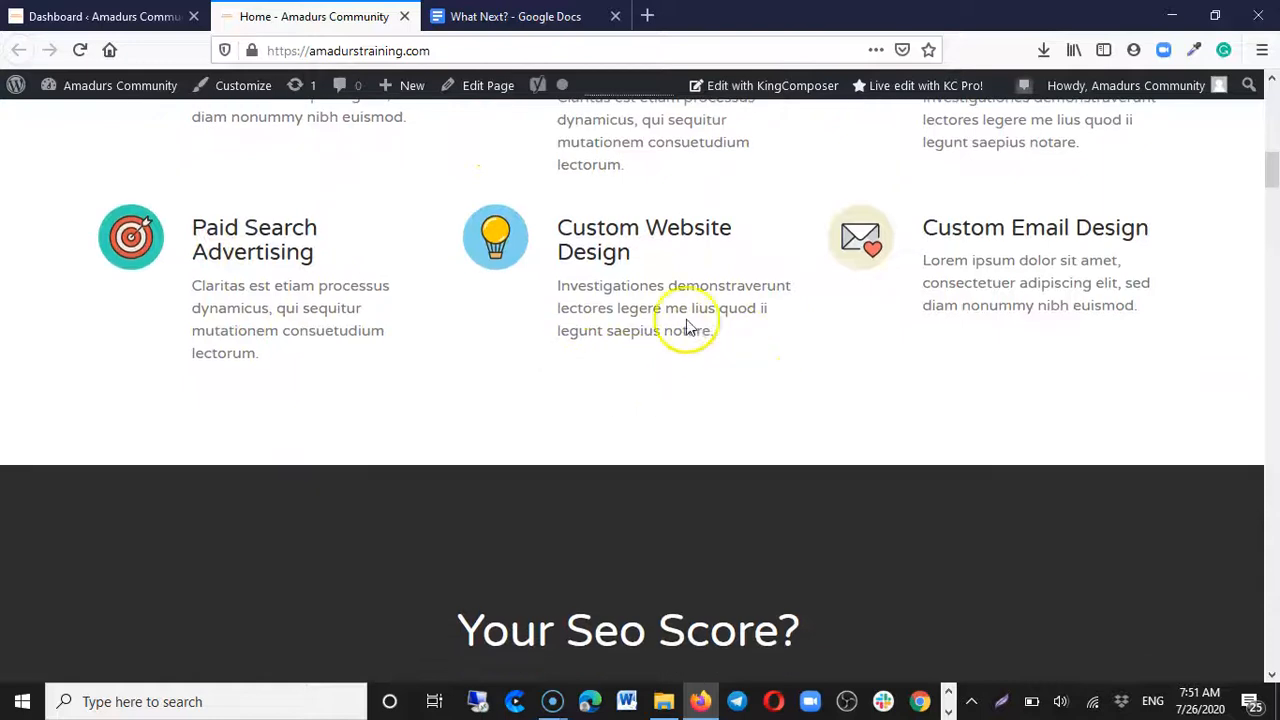
scroll(445, 300, down, 4)
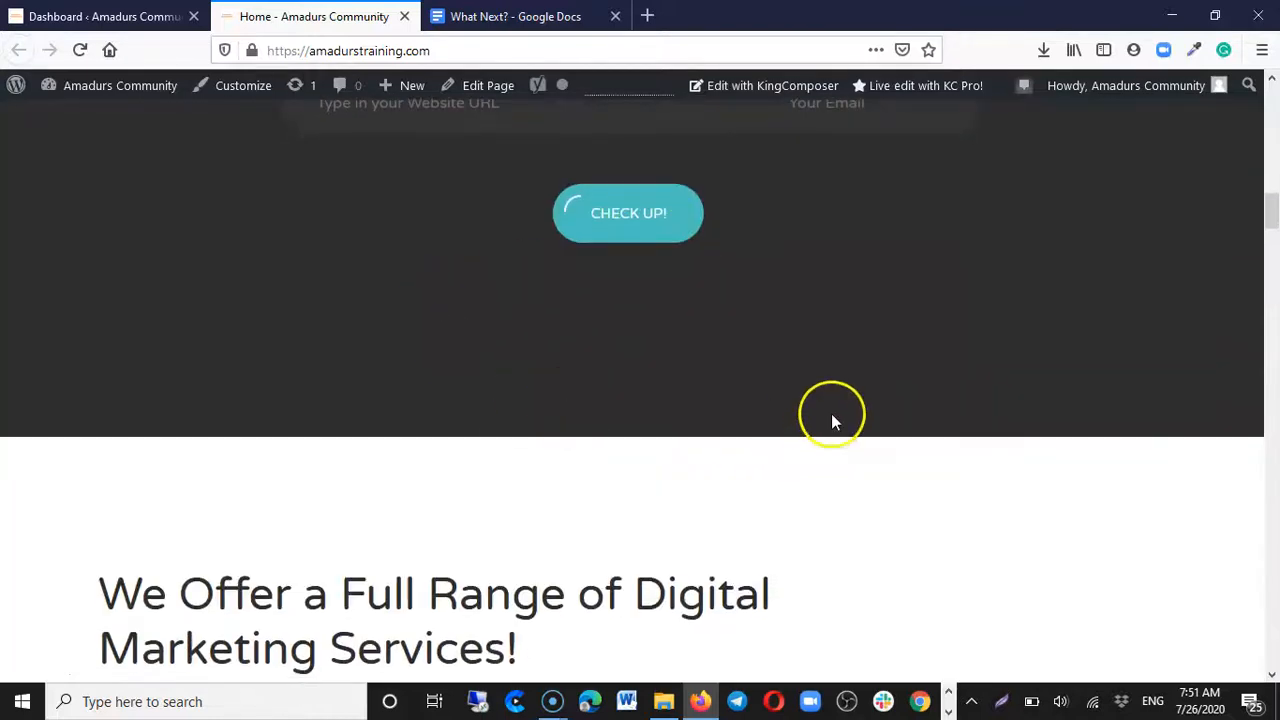
scroll(560, 348, down, 5)
scroll(900, 335, down, 3)
scroll(900, 335, down, 2)
scroll(903, 337, down, 1)
scroll(903, 337, down, 5)
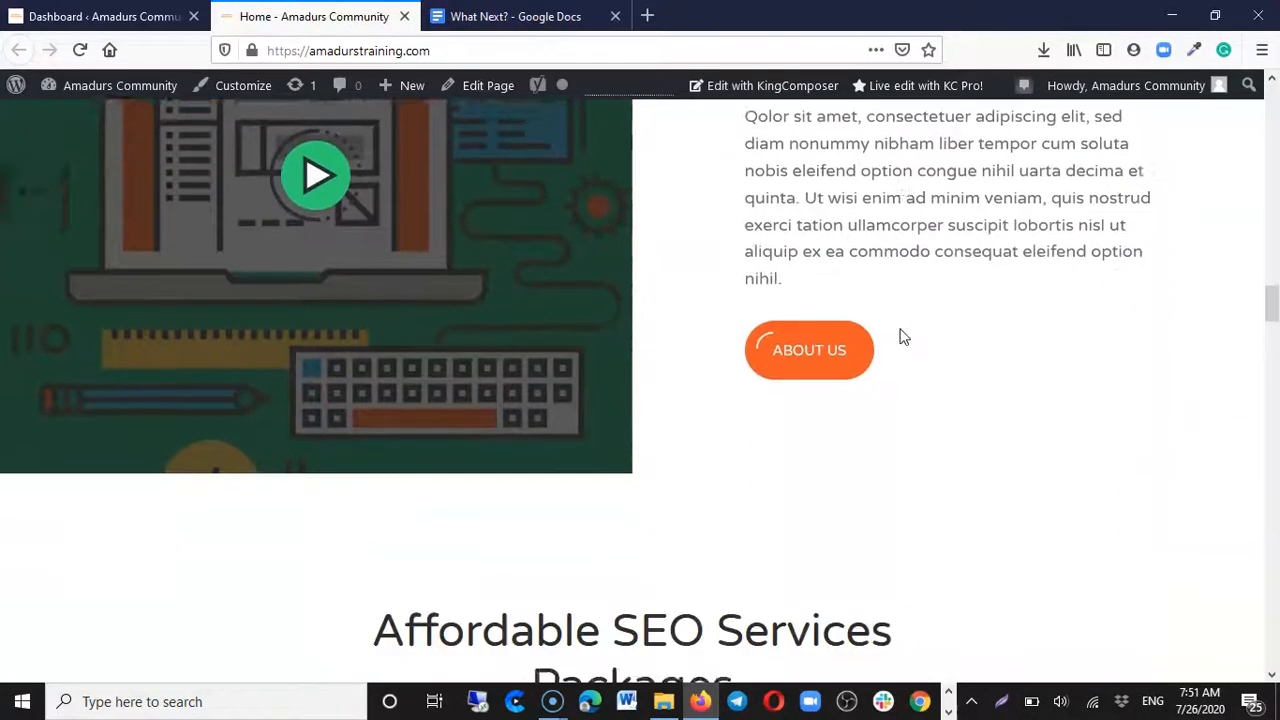
scroll(903, 337, down, 13)
scroll(903, 337, down, 16)
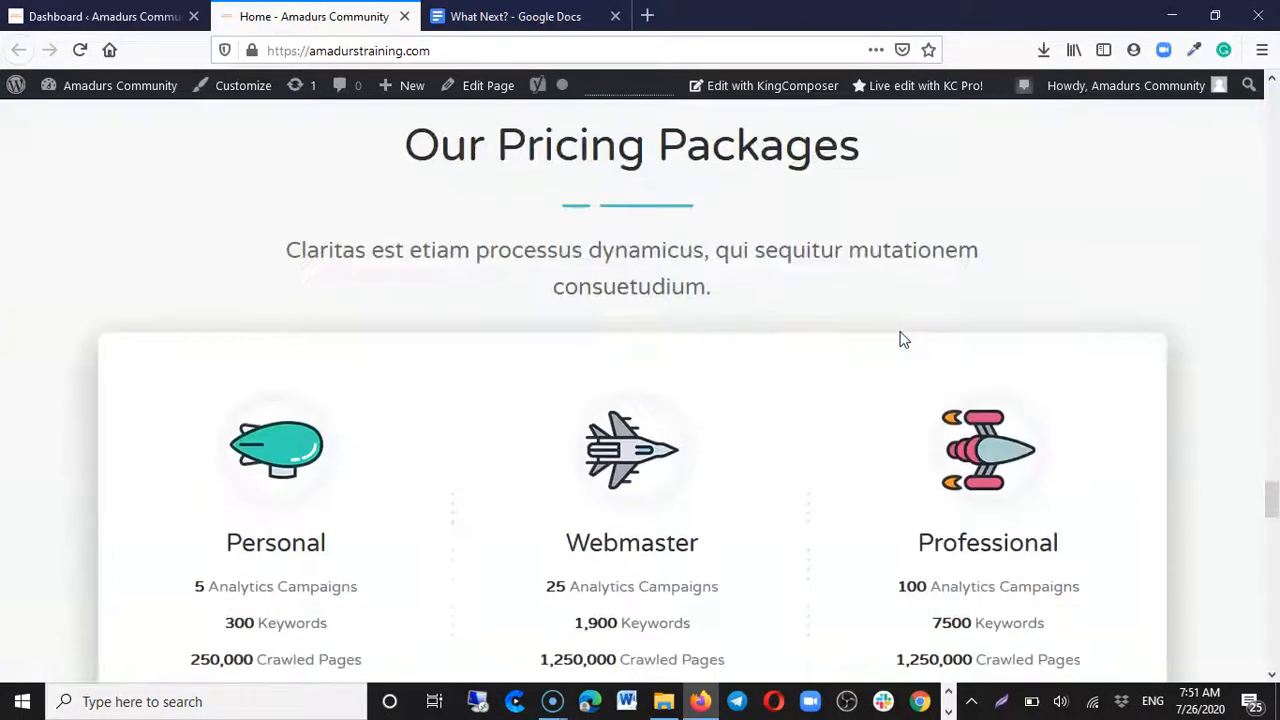
scroll(903, 340, down, 18)
drag(1268, 665, 1205, 105)
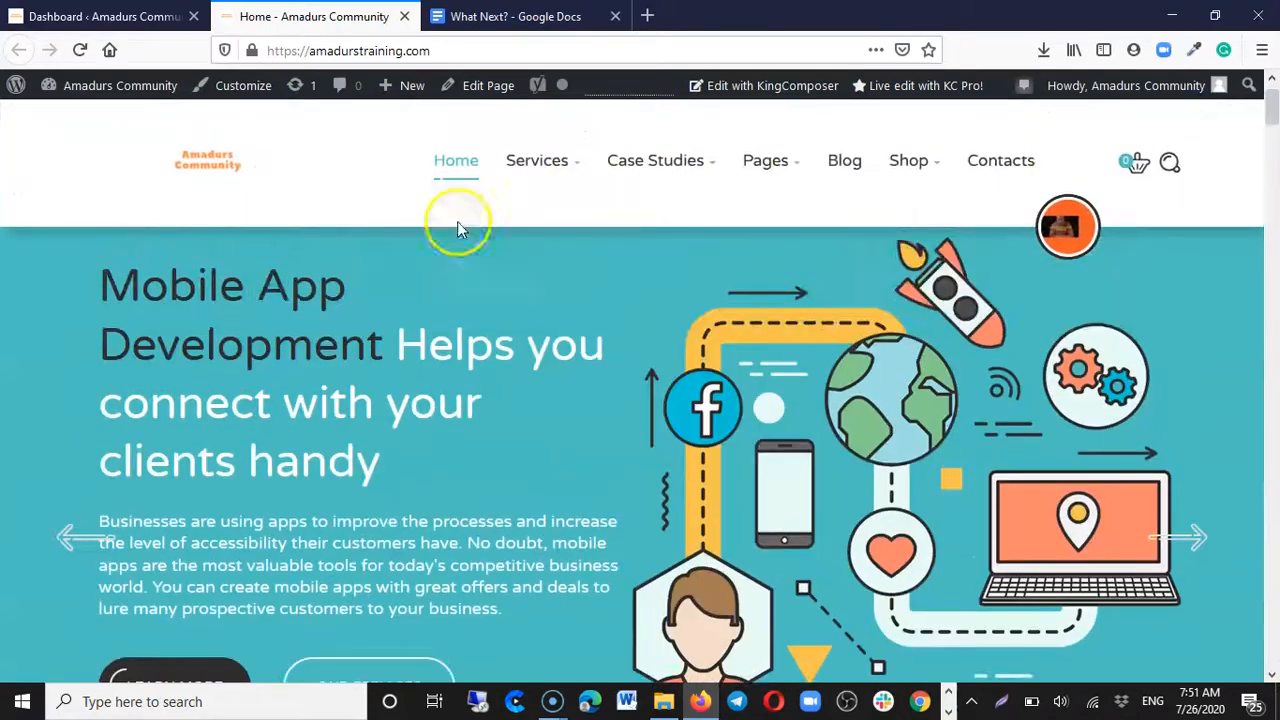
Step: Switch to the site's WordPress dashboard and examine its notices, widgets, account options and full admin menu
click(103, 22)
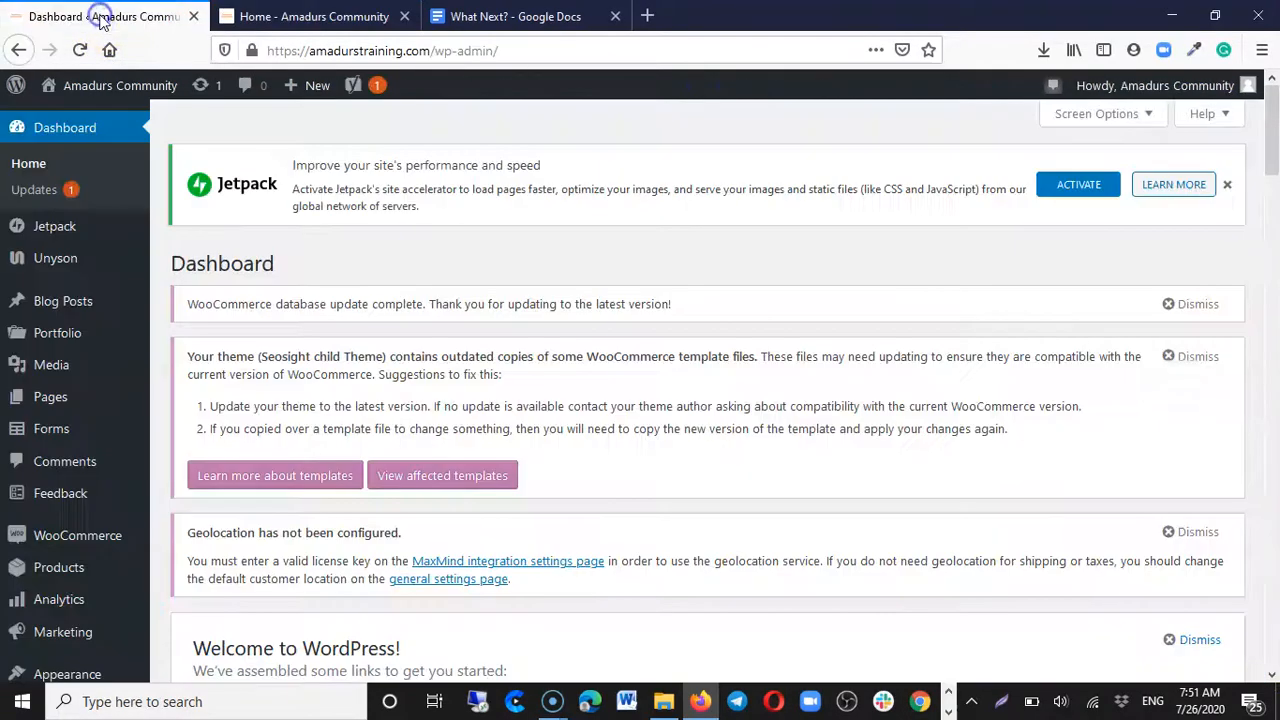
scroll(70, 320, down, 5)
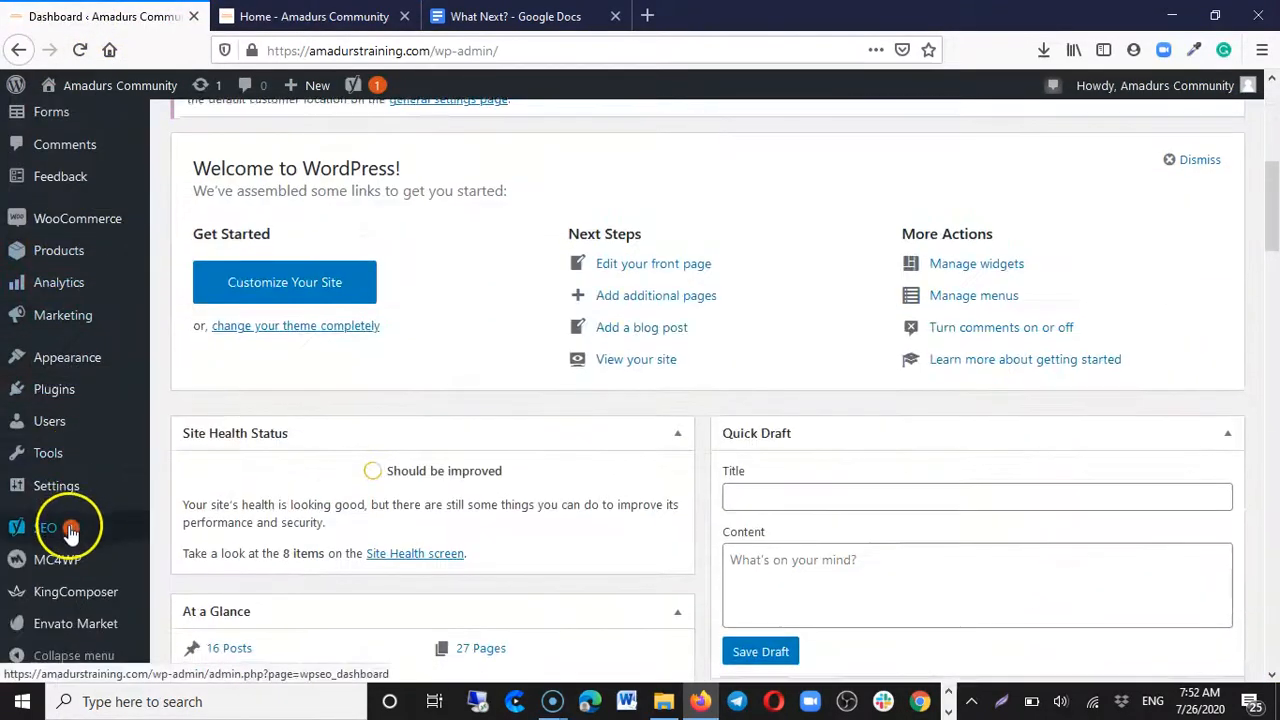
scroll(309, 383, down, 4)
mouse_move(1245, 86)
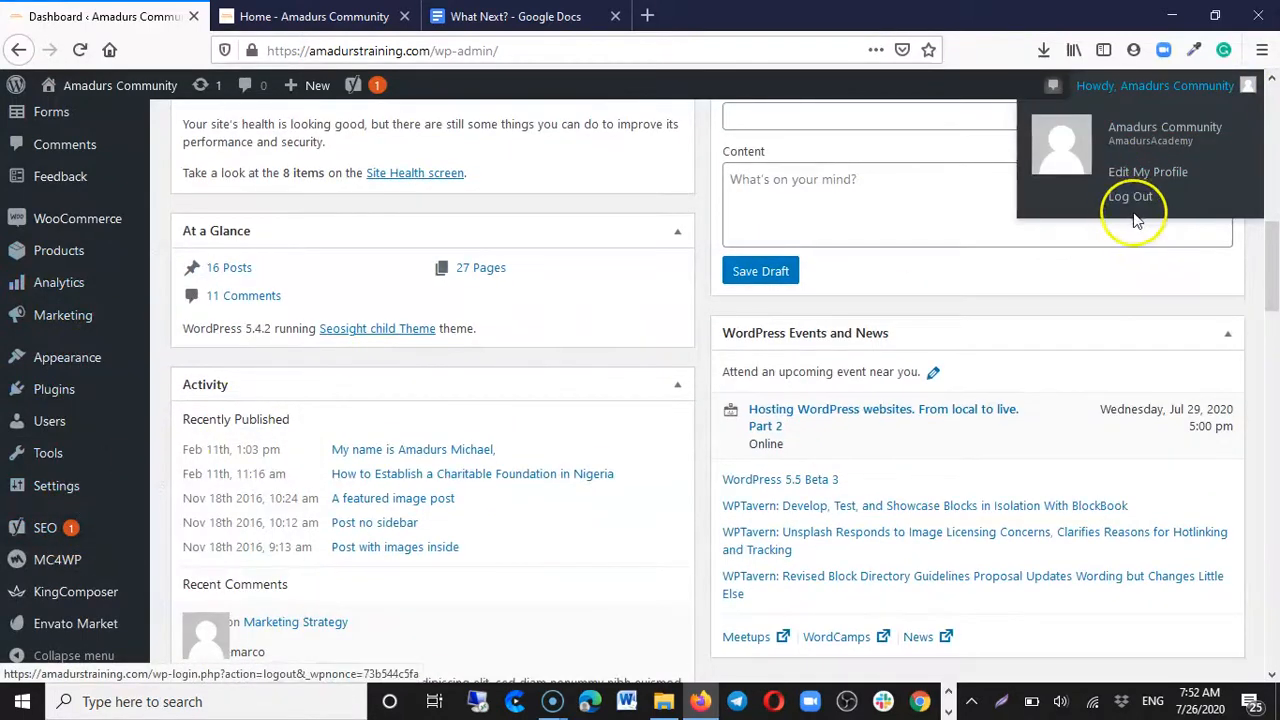
scroll(44, 213, up, 2)
scroll(44, 213, up, 6)
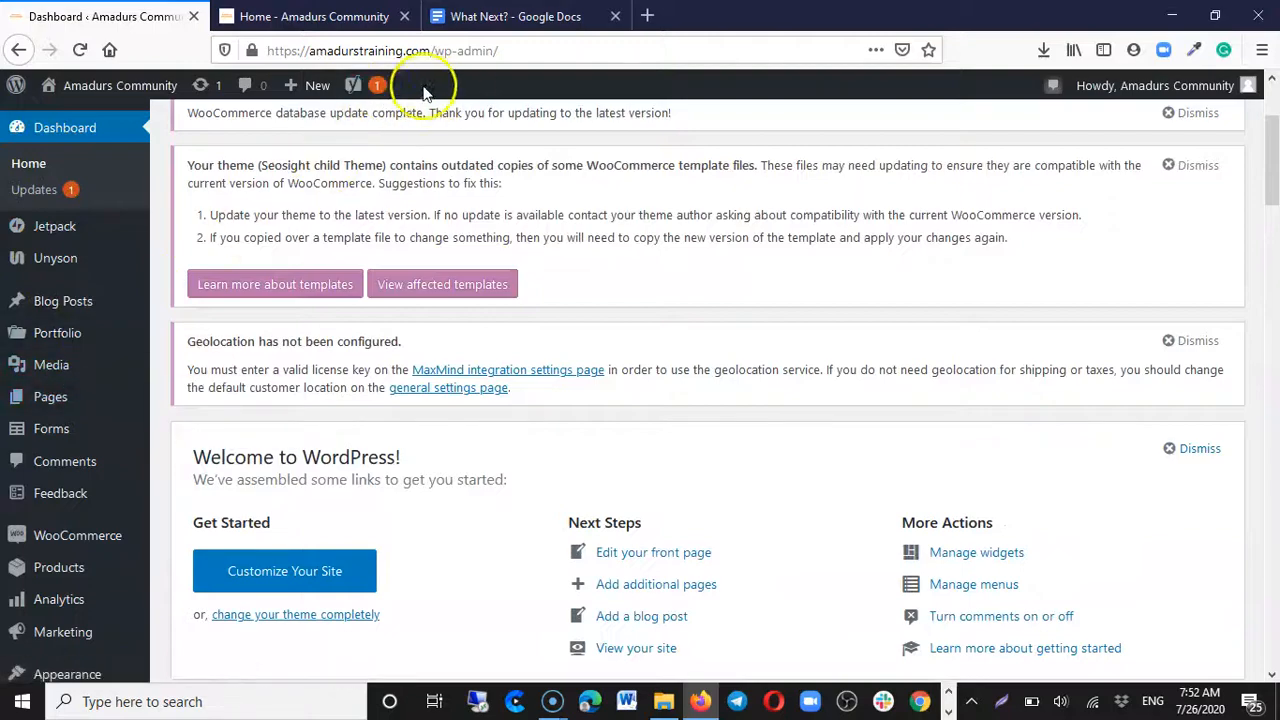
scroll(86, 271, down, 10)
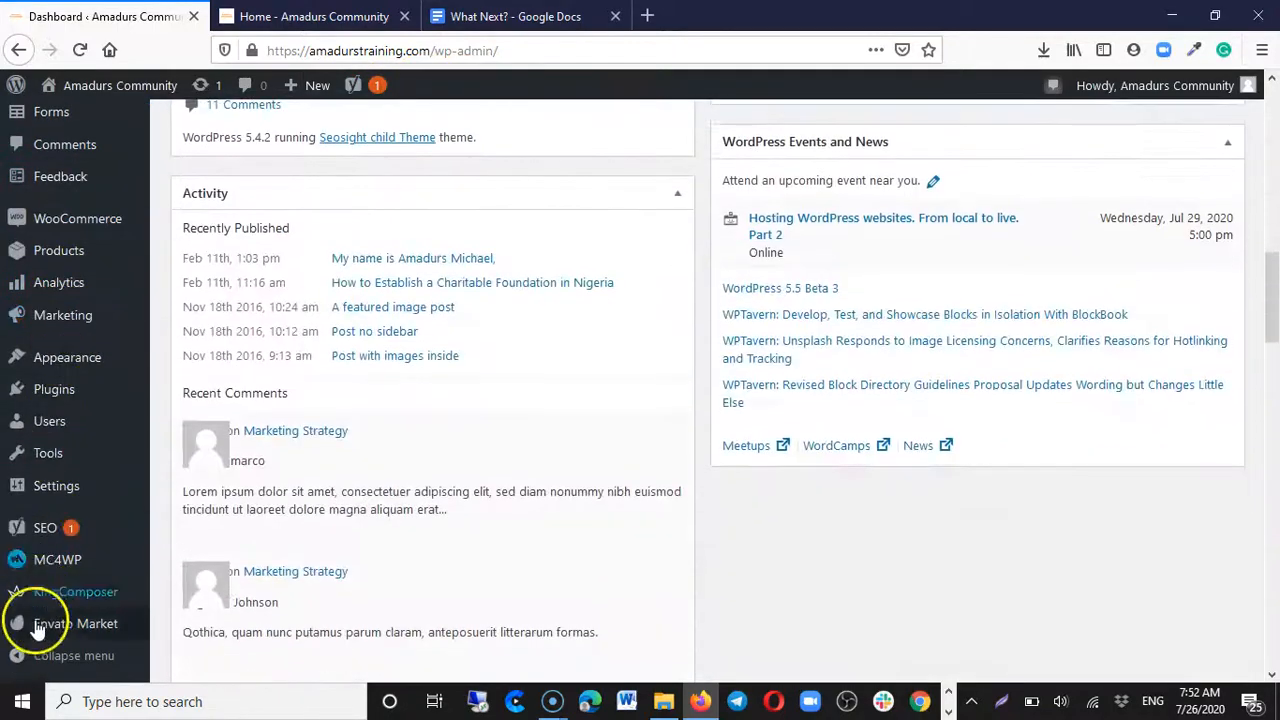
scroll(20, 300, up, 9)
scroll(15, 280, down, 5)
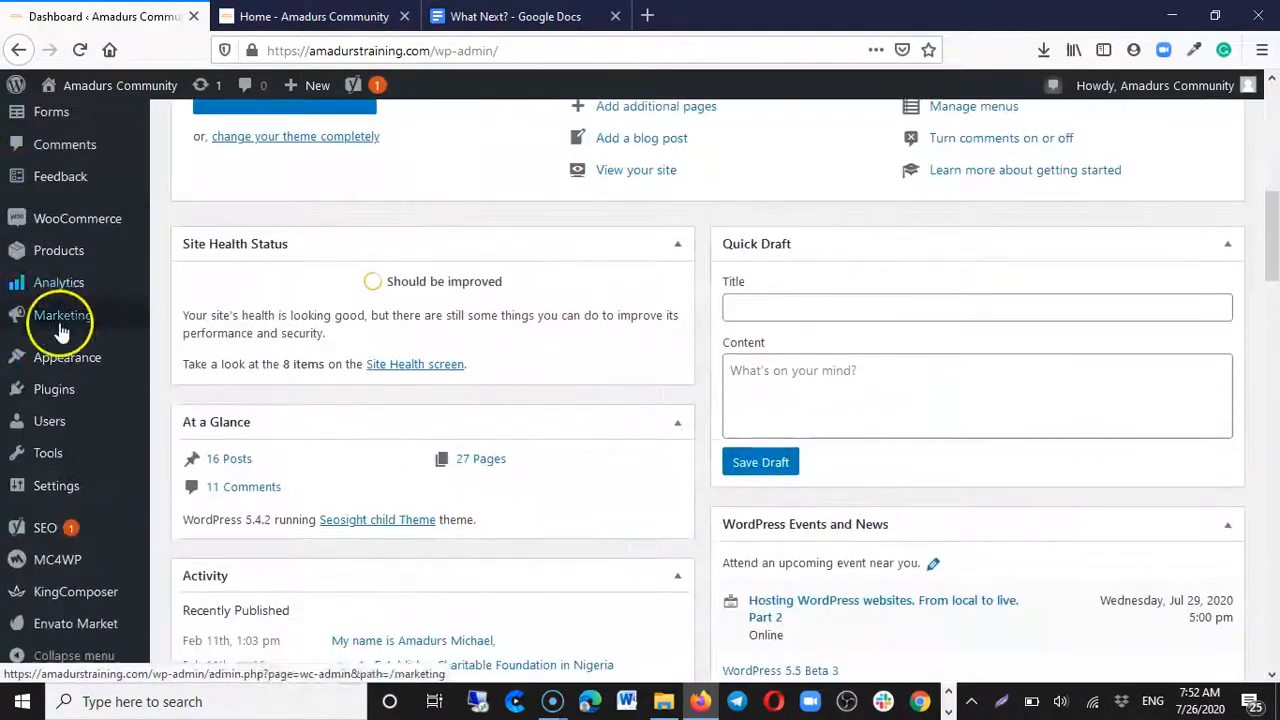
Step: Open the page for adding new plugins and search the plugin directory for "reset"
mouse_move(45, 390)
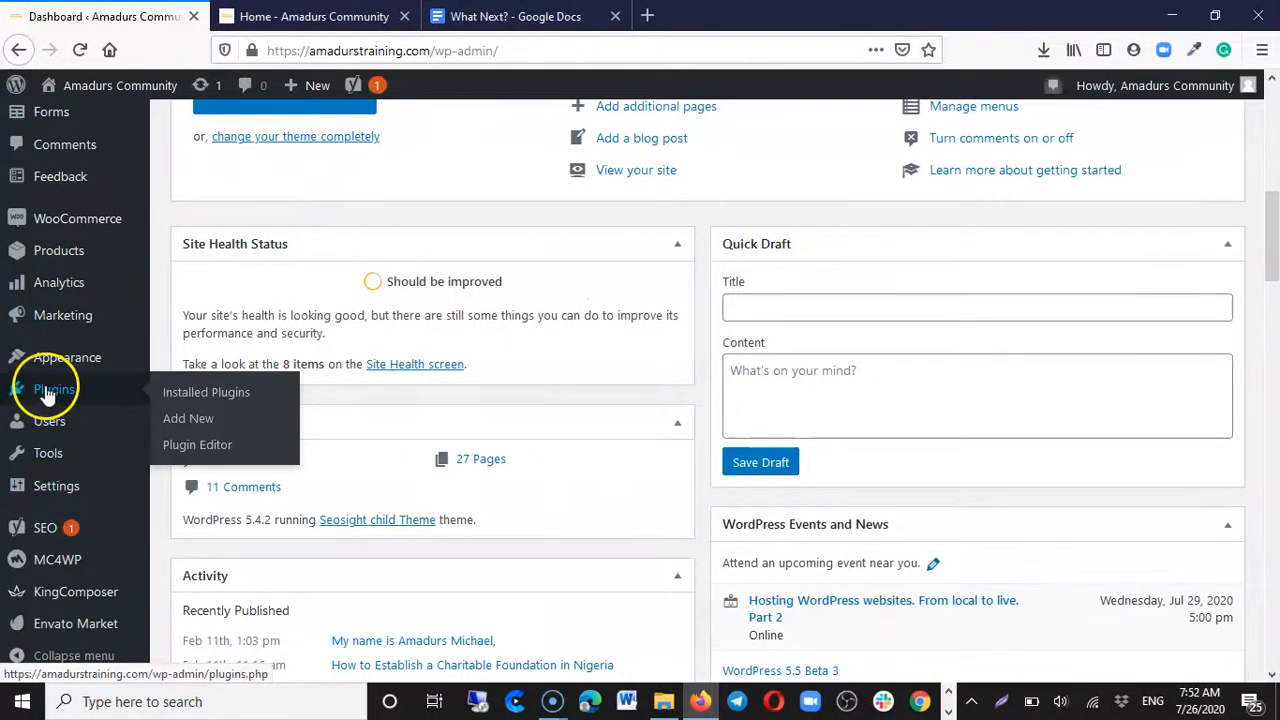
click(190, 421)
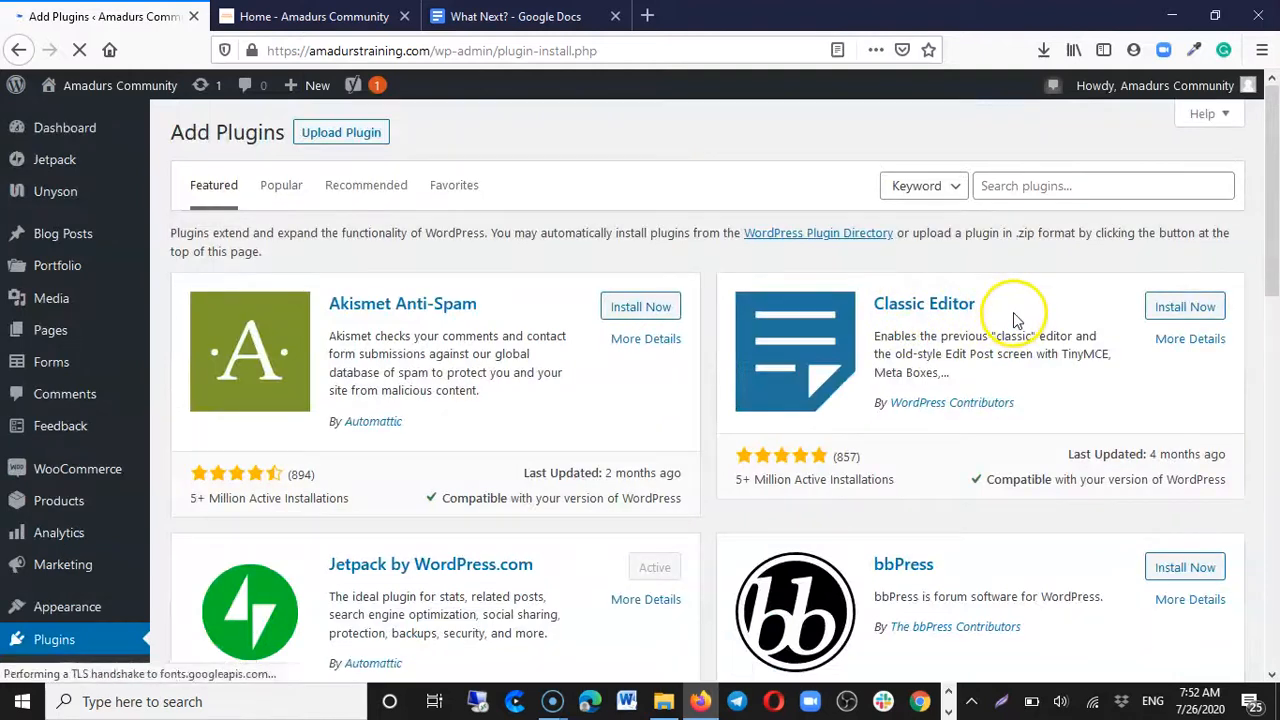
click(992, 185)
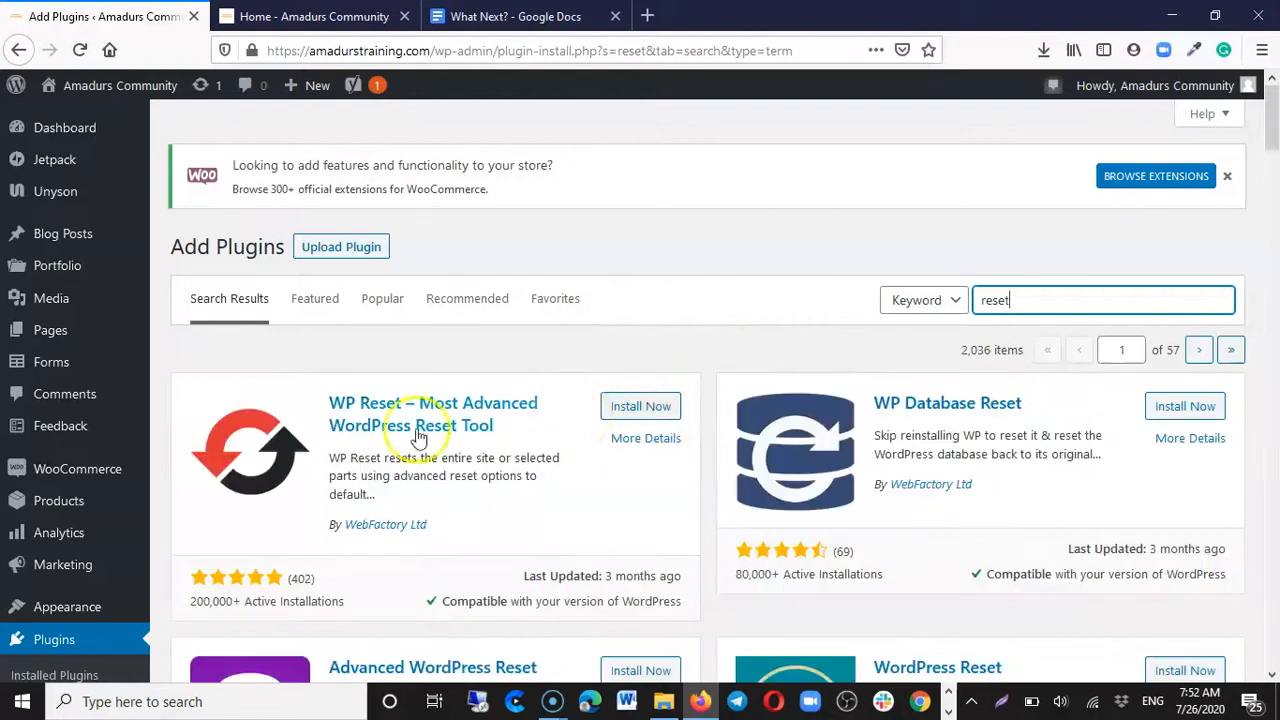
Step: Compare the reset plugins in the search results by description, rating, active installations and compatibility
scroll(1063, 386, down, 2)
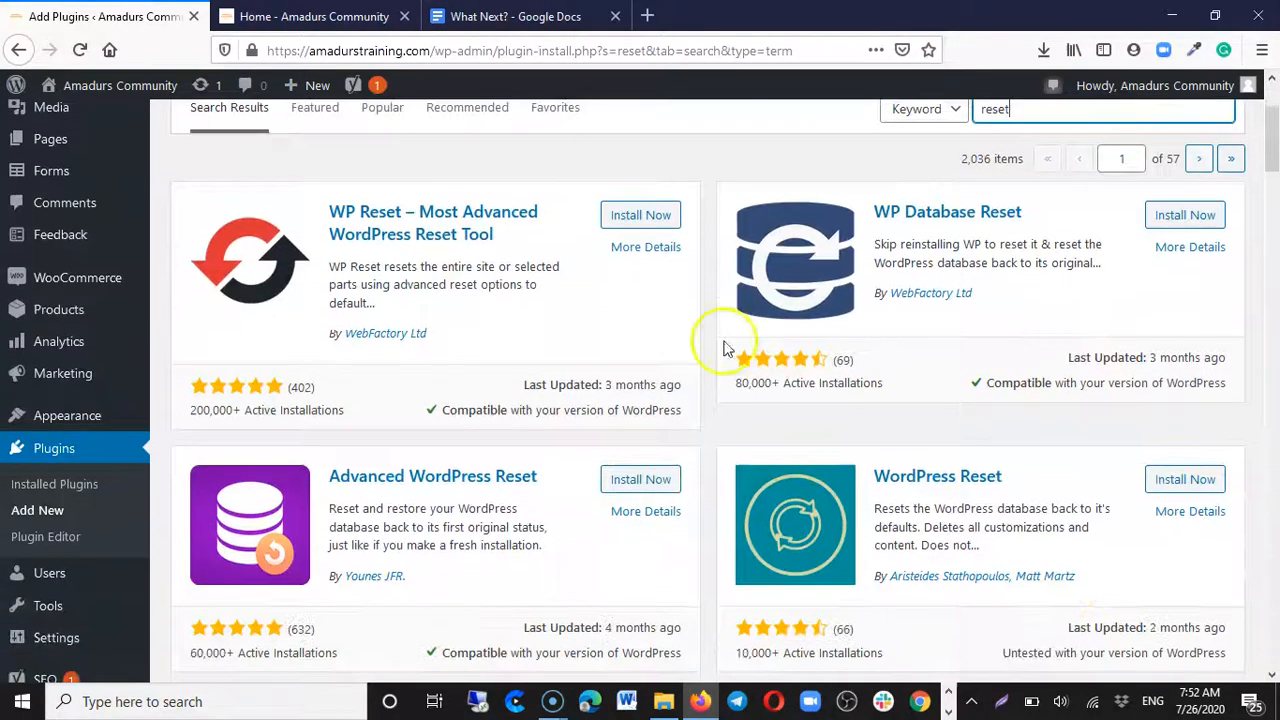
scroll(1095, 450, down, 4)
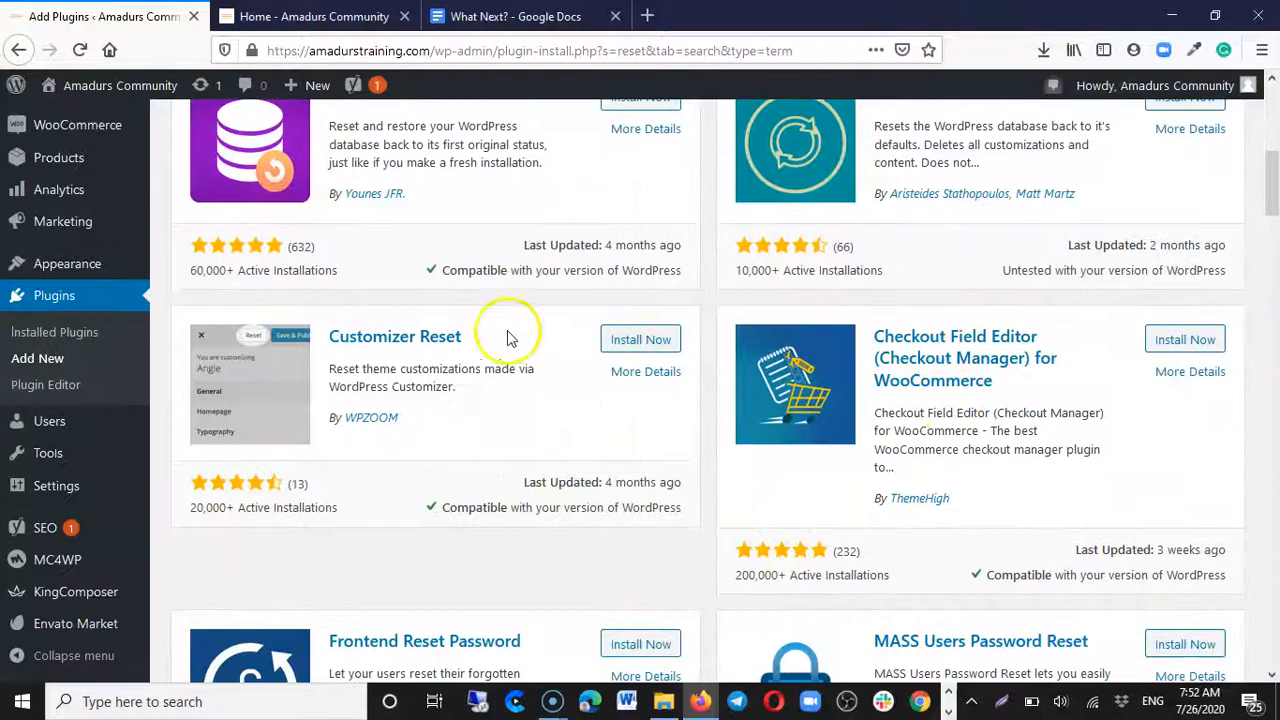
scroll(1019, 357, down, 2)
scroll(1019, 357, down, 4)
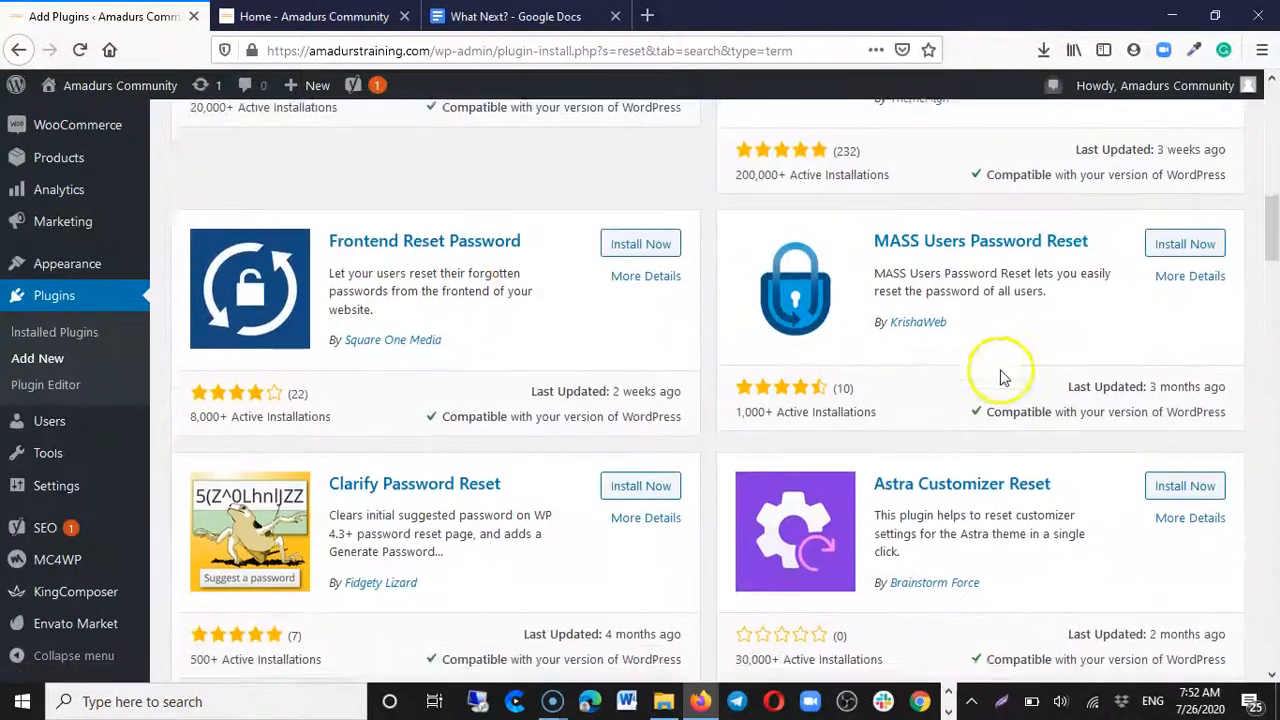
scroll(1000, 372, up, 2)
scroll(995, 365, up, 10)
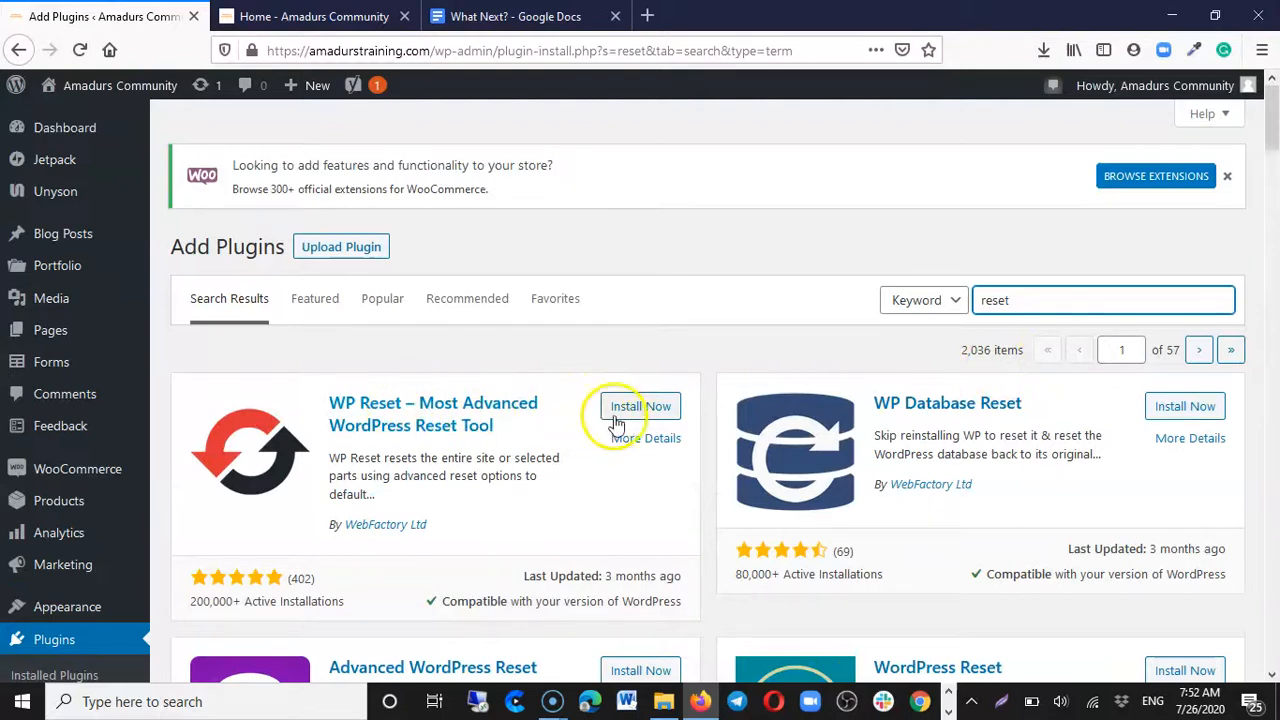
scroll(551, 523, down, 2)
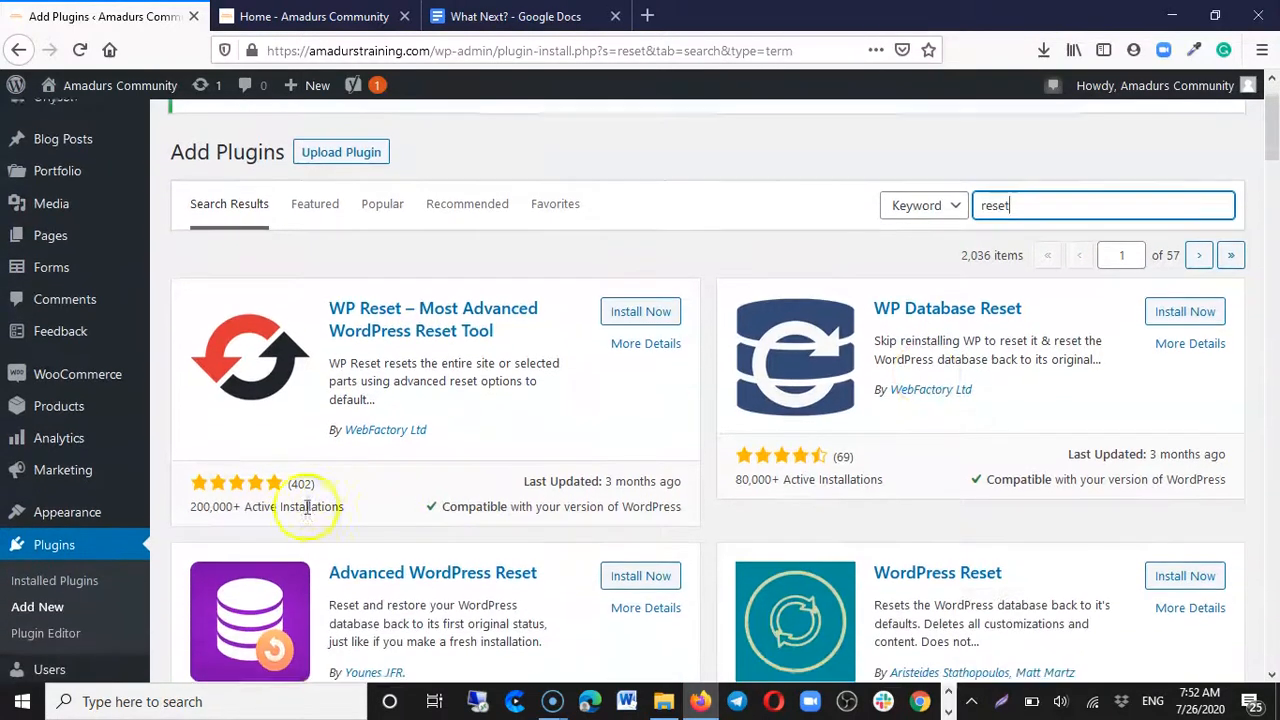
drag(184, 511, 262, 518)
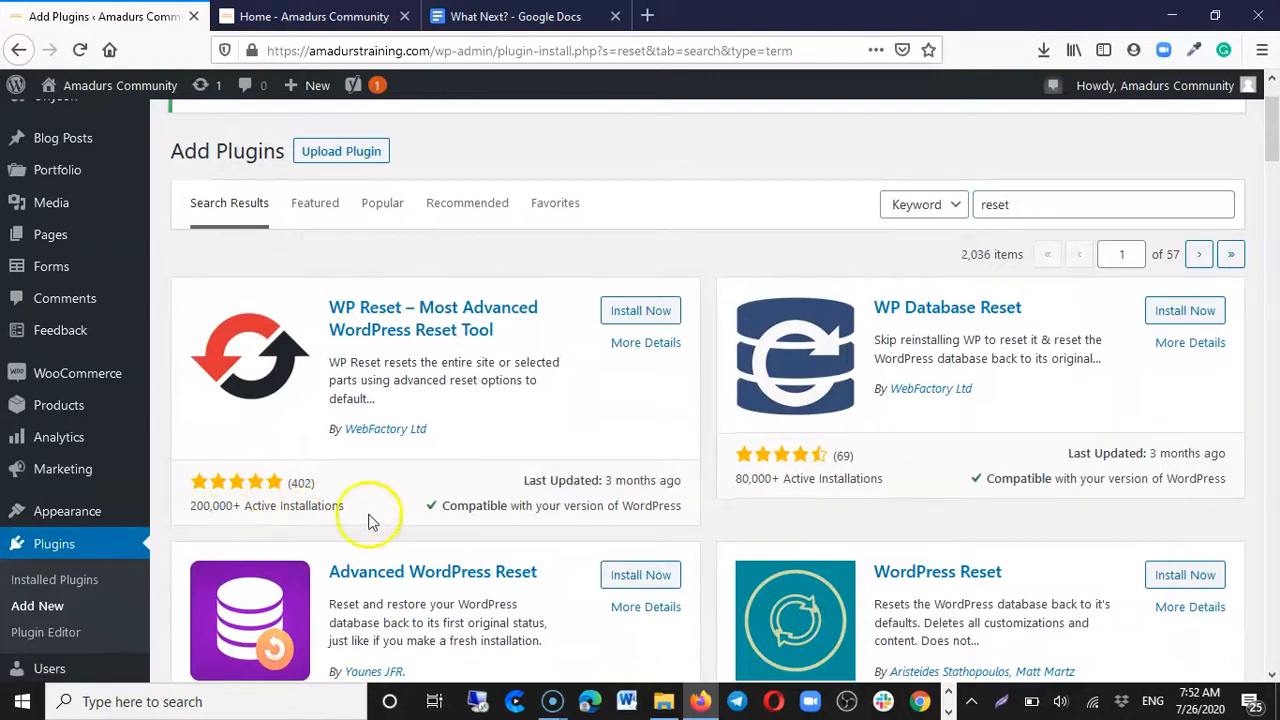
scroll(890, 478, down, 4)
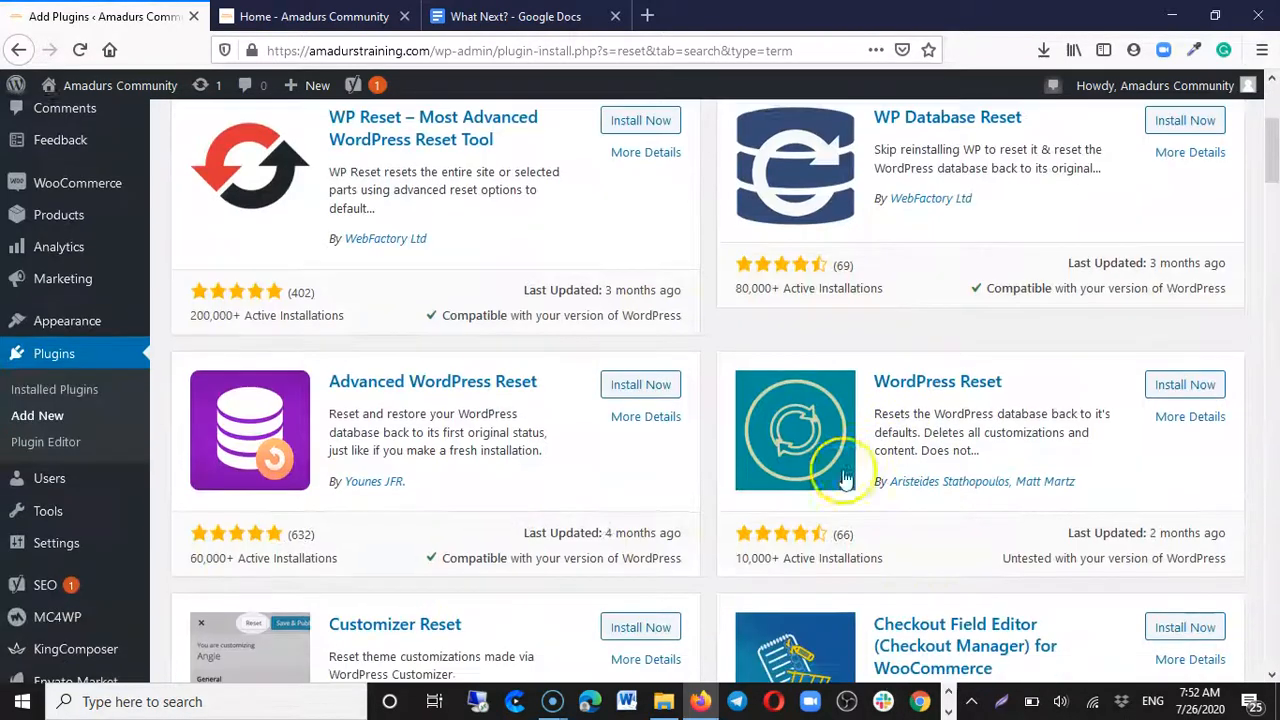
scroll(857, 500, up, 4)
scroll(829, 423, down, 4)
scroll(728, 437, up, 1)
scroll(728, 437, up, 4)
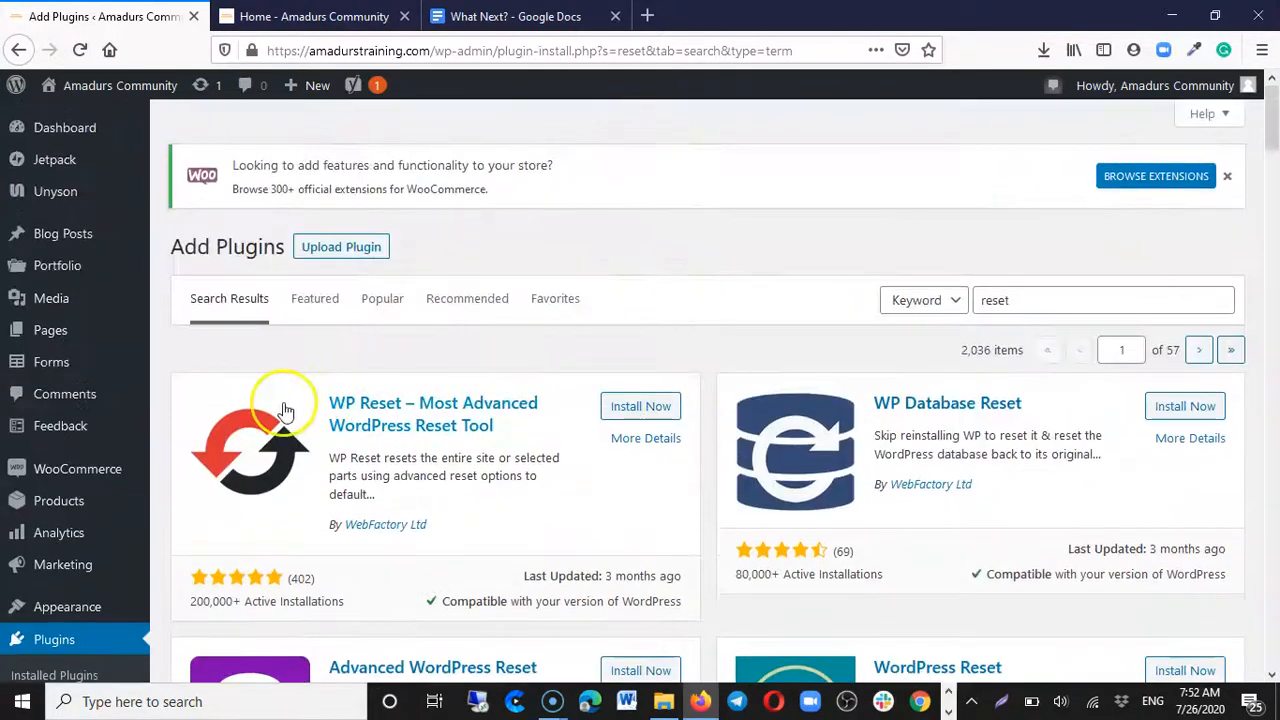
Step: Install and activate the WP Database Reset plugin by WebFactory Ltd, and find its entry among the installed plugins
scroll(857, 457, down, 4)
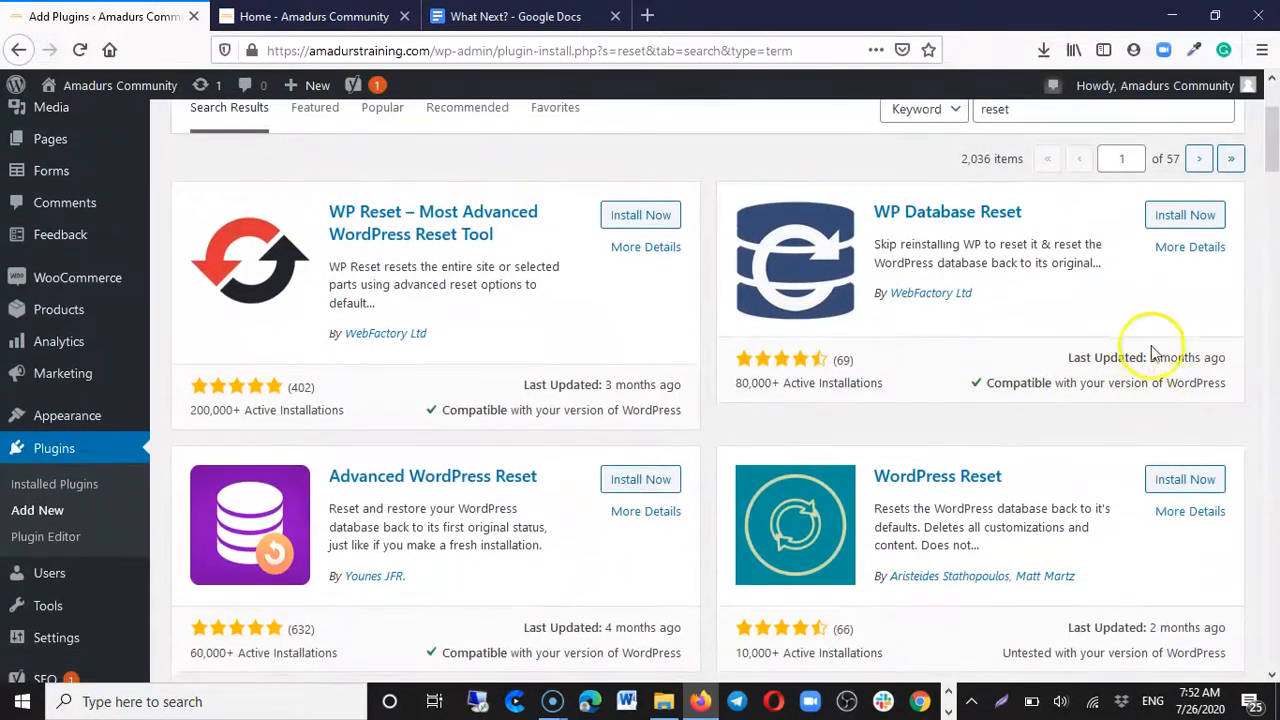
click(1176, 216)
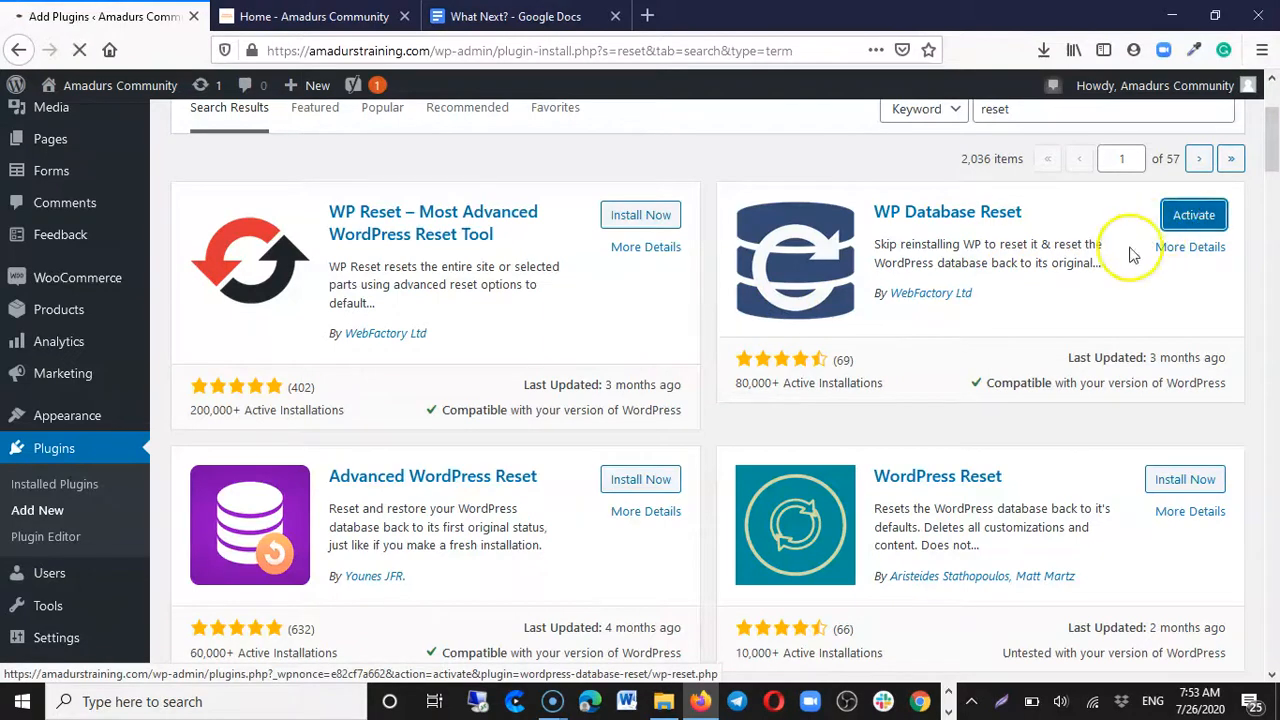
click(1190, 216)
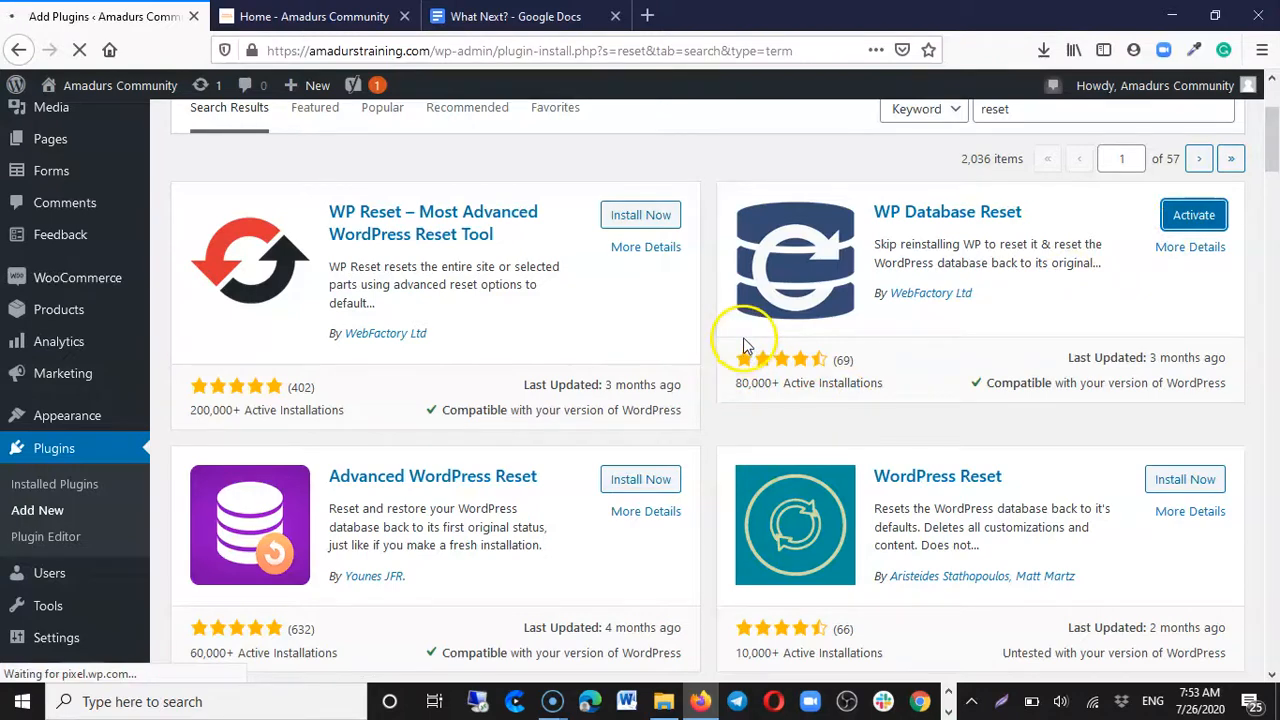
scroll(436, 340, down, 1)
scroll(432, 331, down, 6)
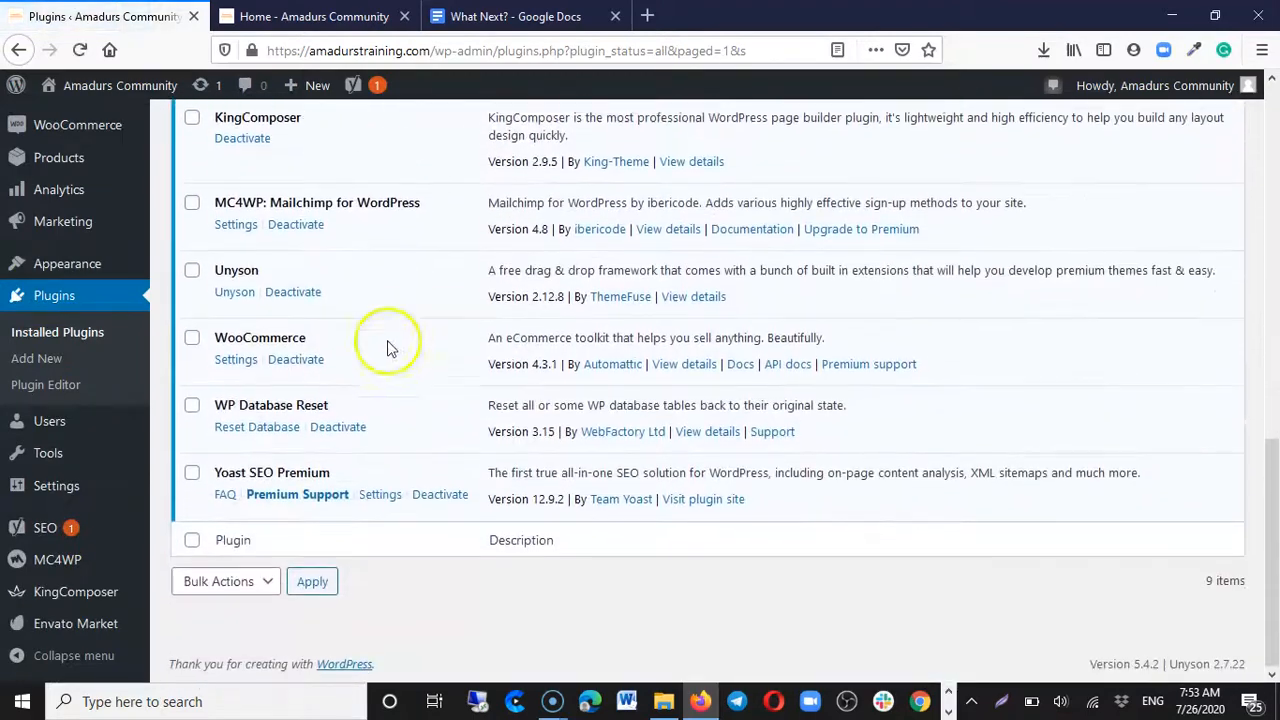
Step: Find the WP Database Reset entry among the installed plugins and open its Database Reset page
scroll(343, 400, up, 3)
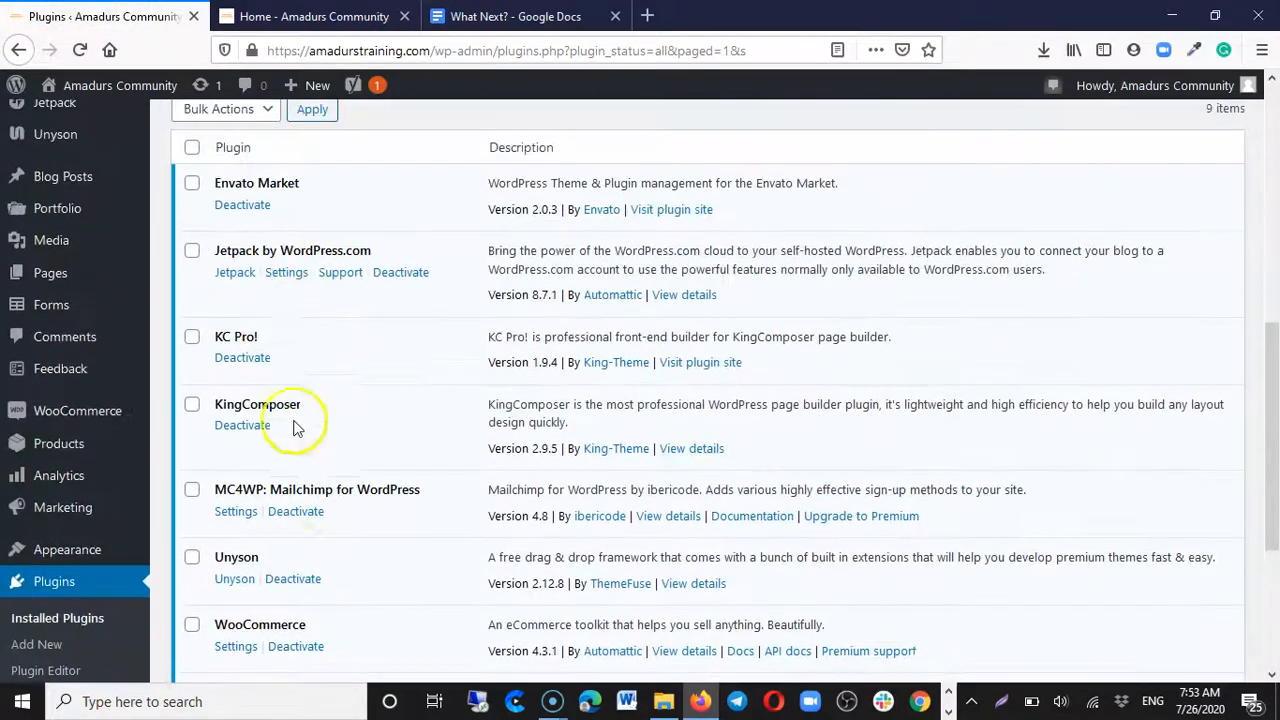
scroll(300, 423, up, 1)
scroll(297, 409, down, 3)
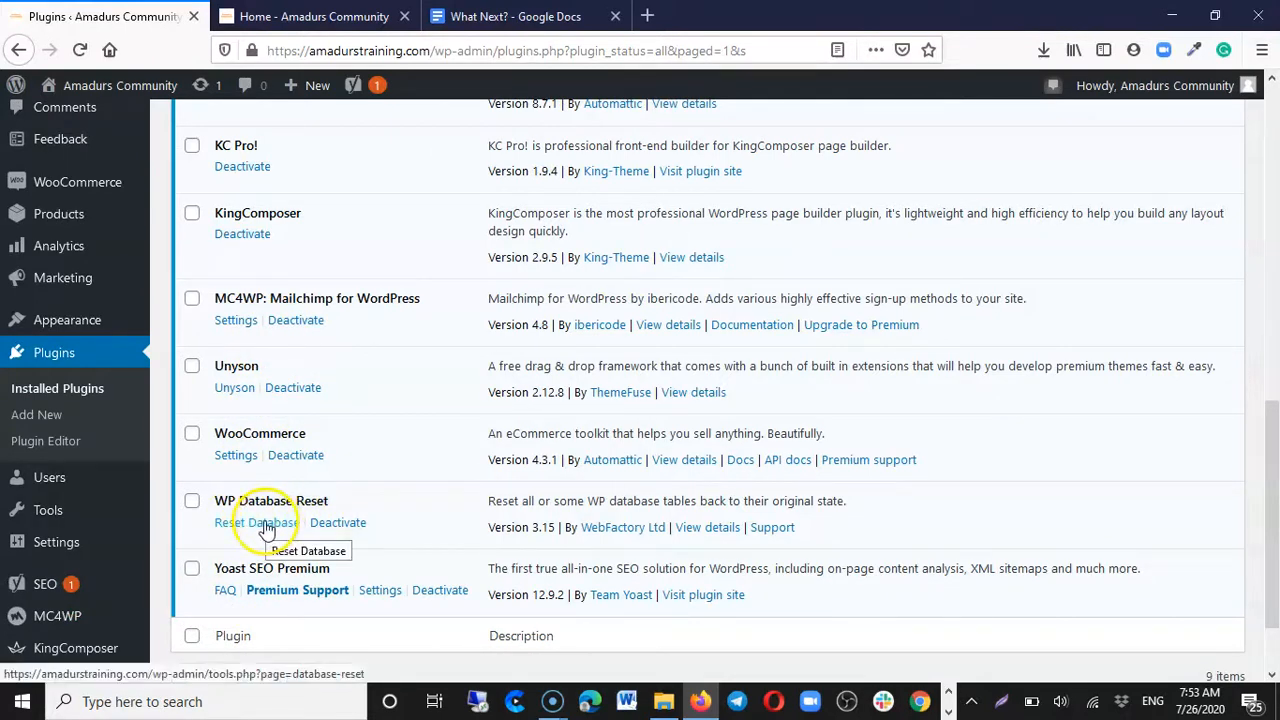
mouse_move(50, 510)
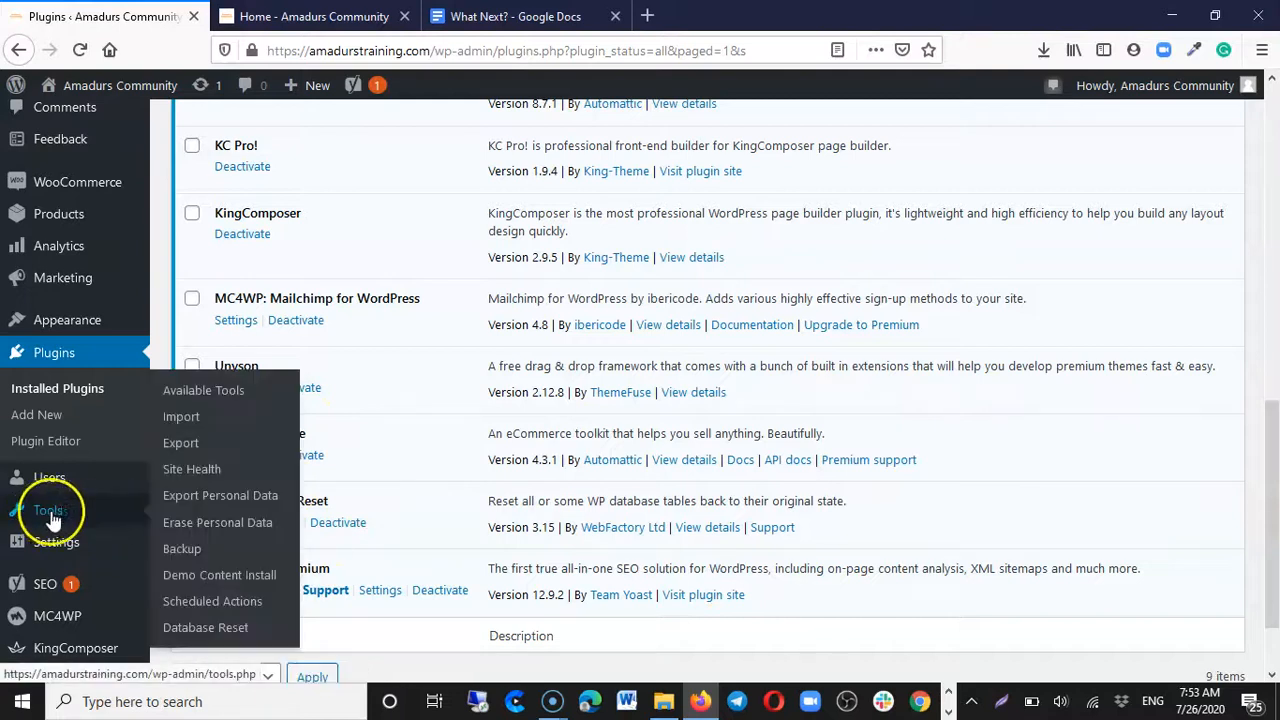
click(232, 524)
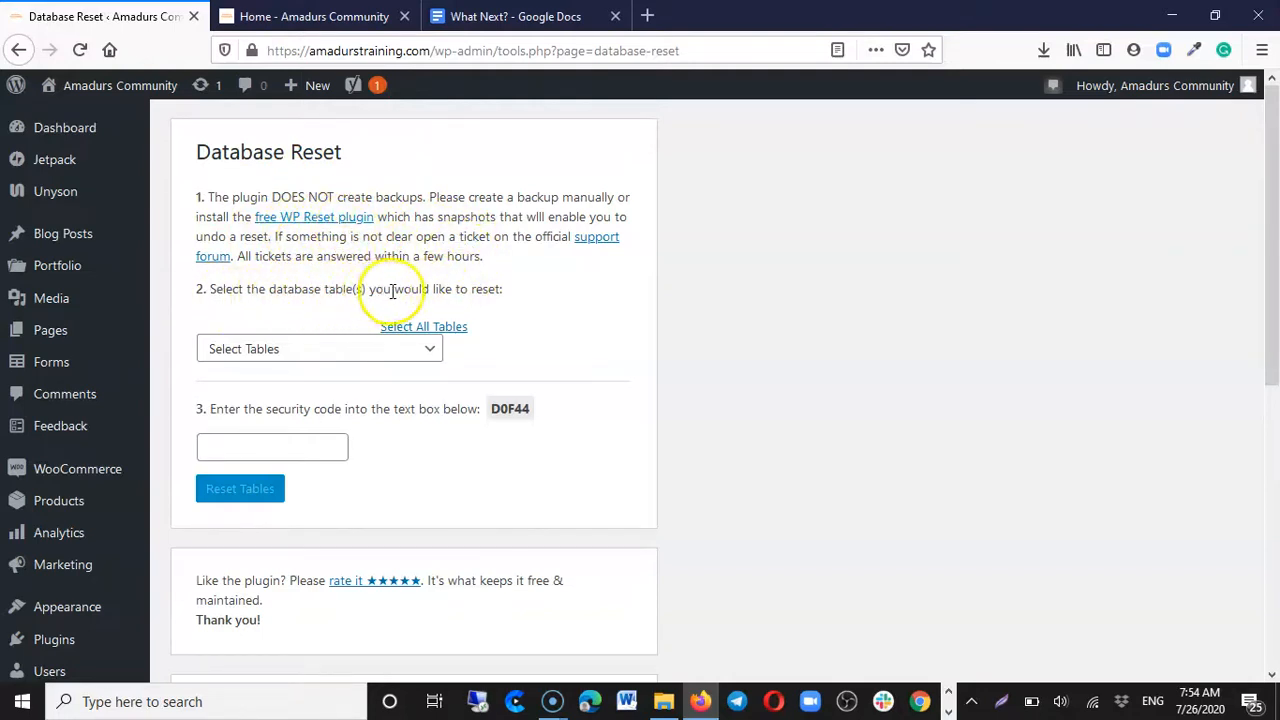
Step: Look through the database tables available for resetting and select all of them
click(360, 349)
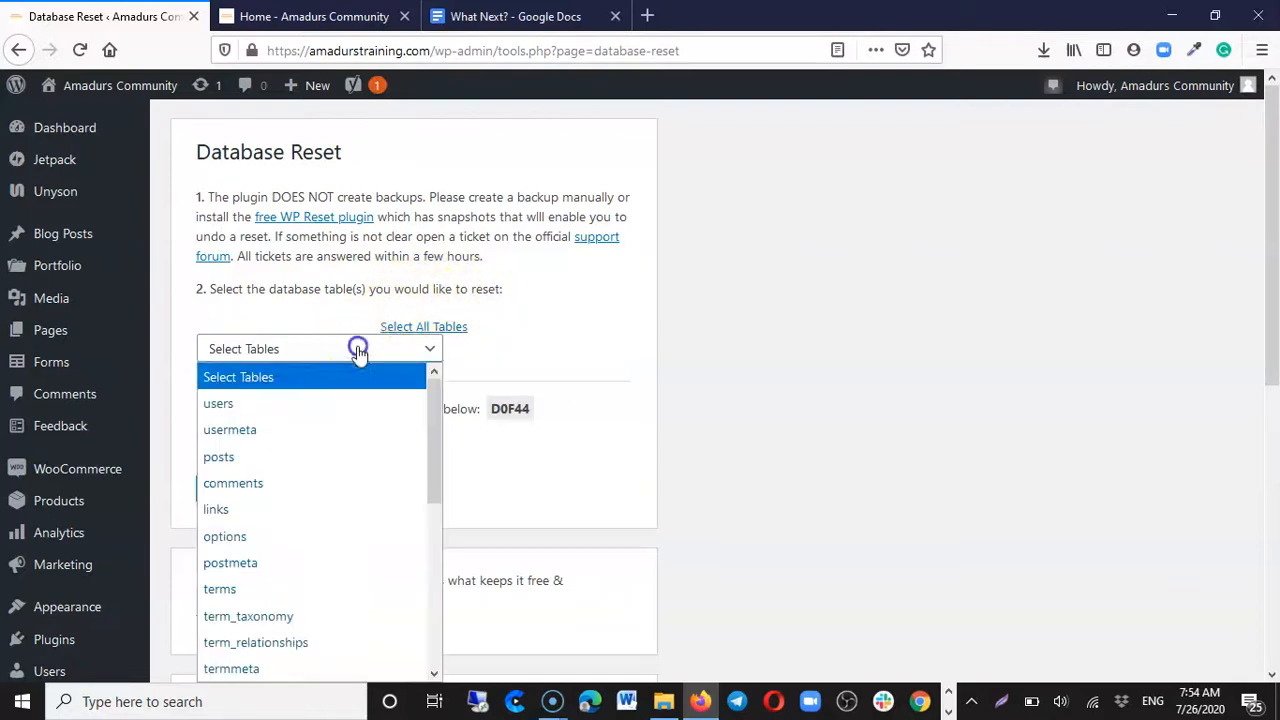
scroll(368, 386, down, 4)
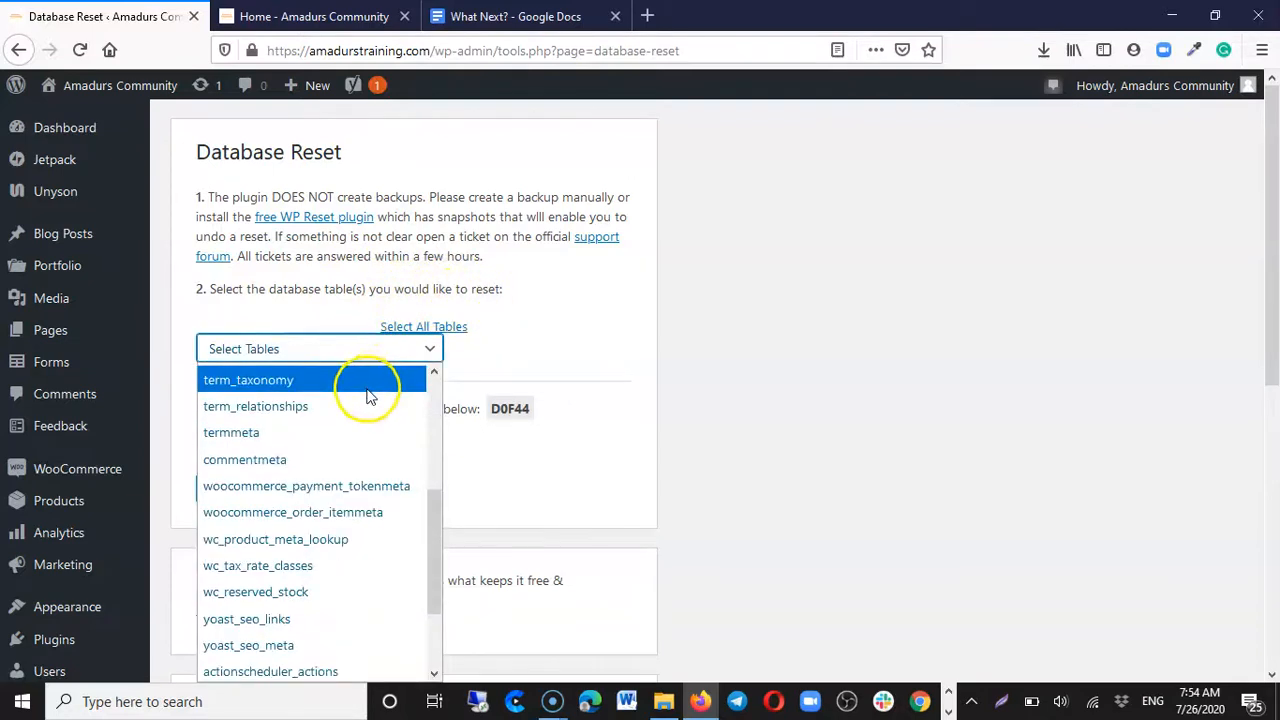
scroll(340, 520, up, 5)
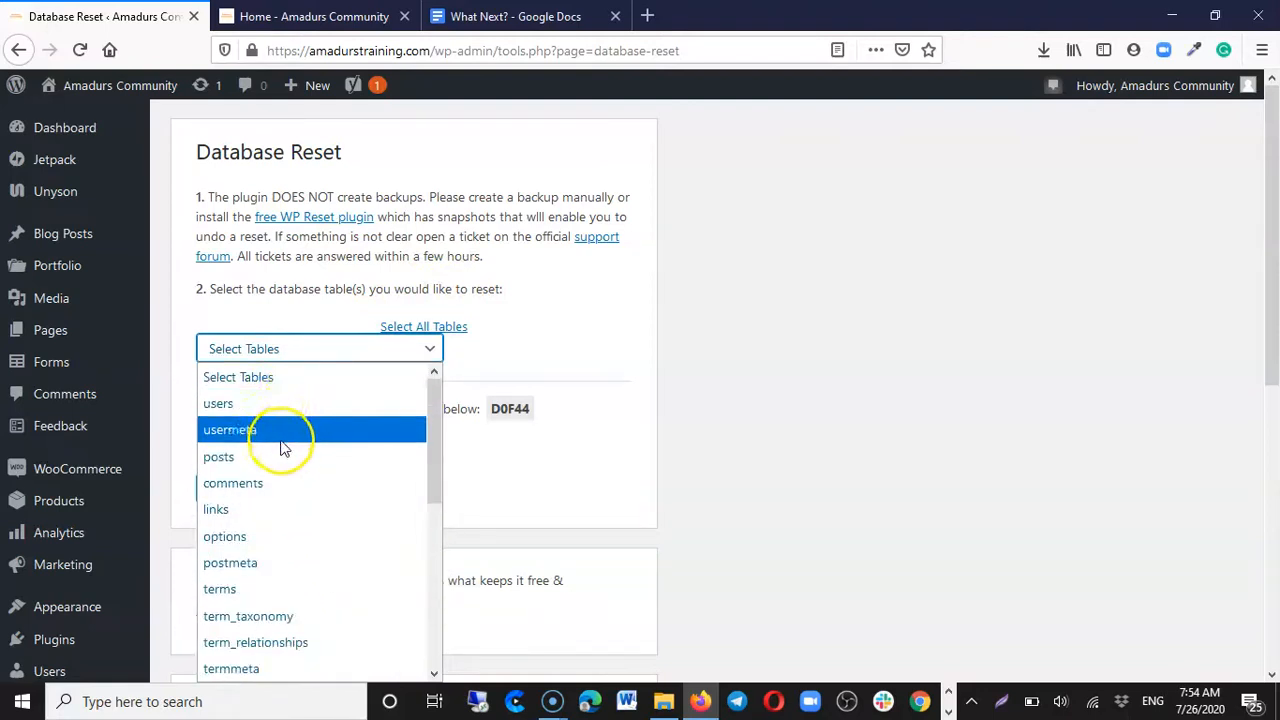
scroll(282, 440, down, 4)
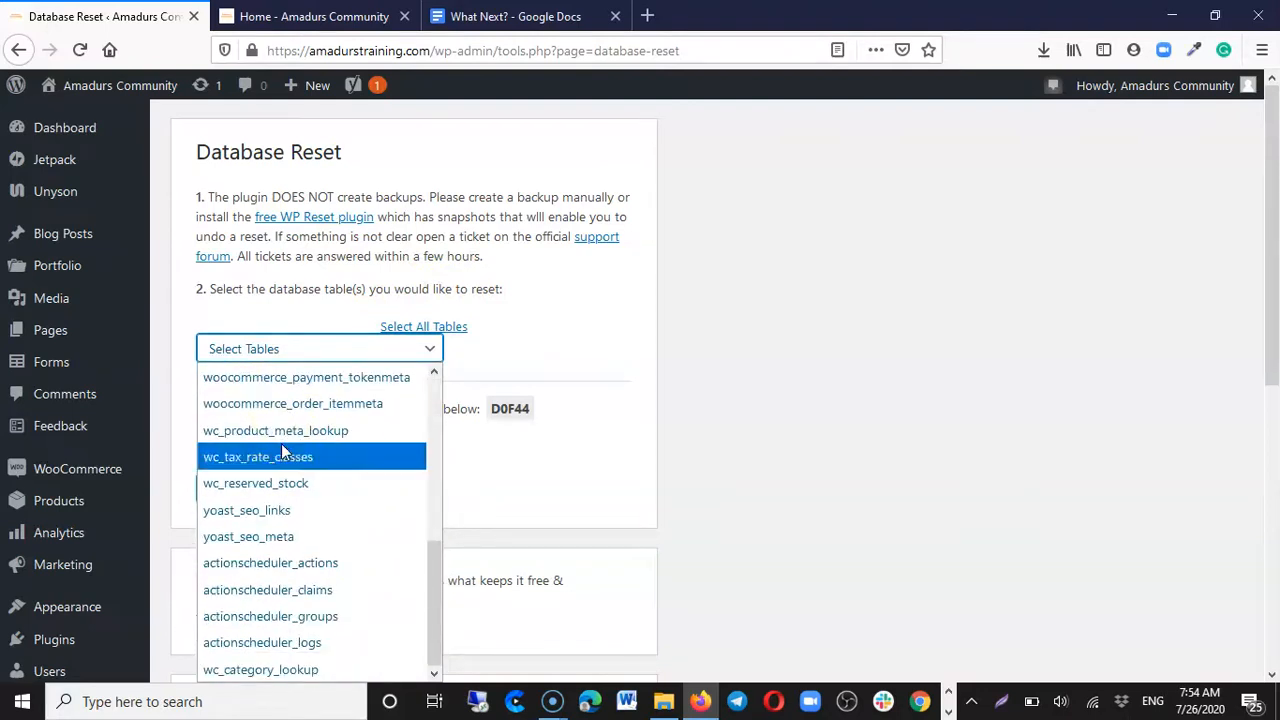
scroll(281, 443, up, 3)
click(349, 347)
click(409, 328)
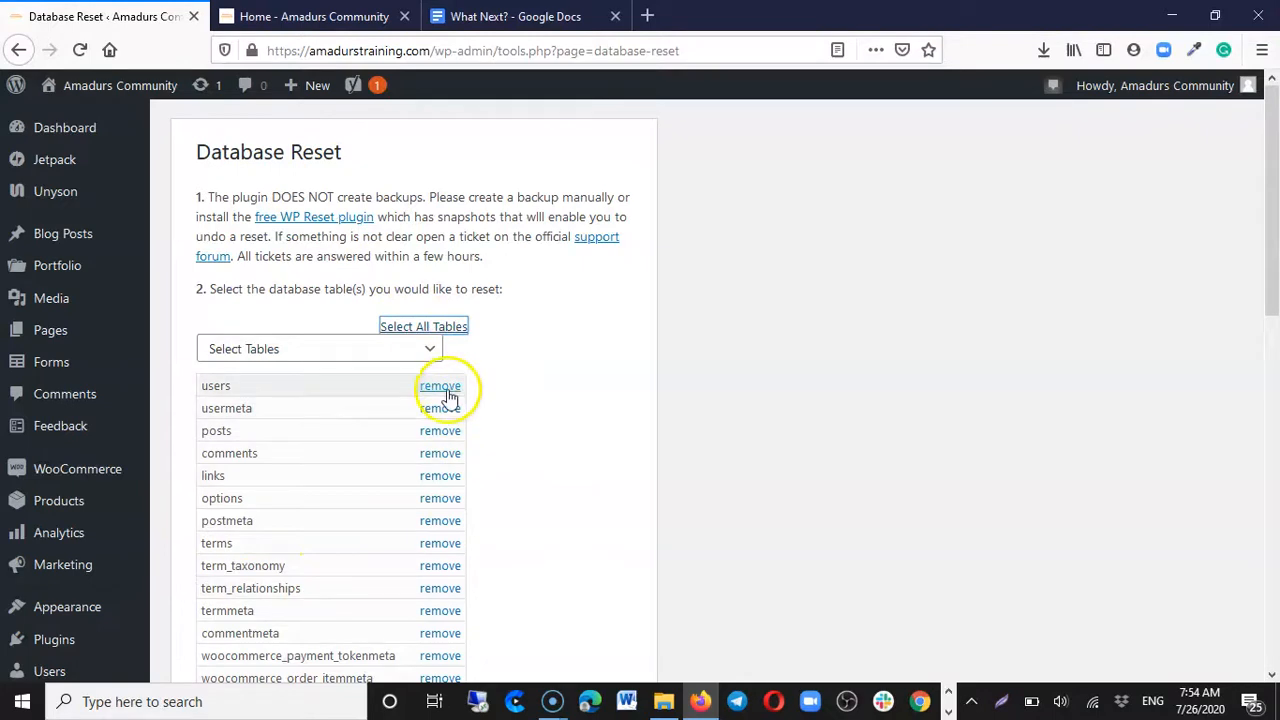
click(549, 337)
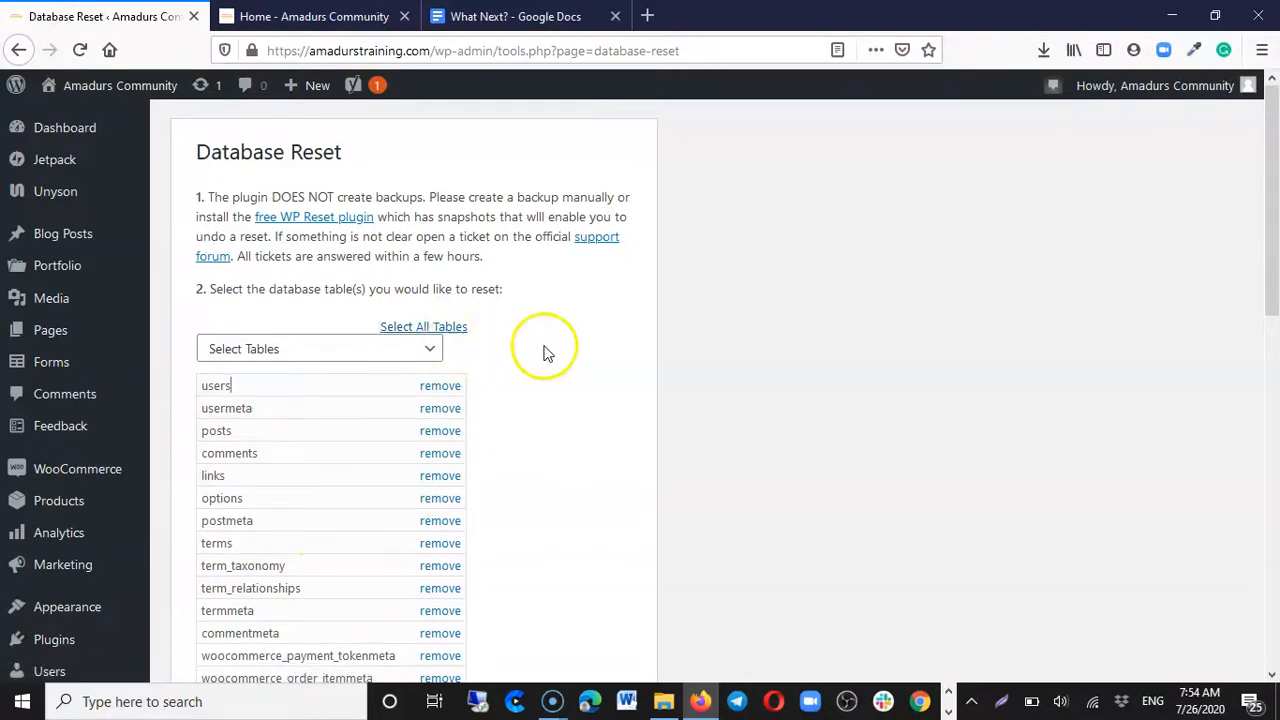
Step: Reset all selected tables without reactivating the current theme and plugins, entering the displayed security code and confirming the reset
scroll(609, 360, down, 9)
scroll(609, 348, up, 5)
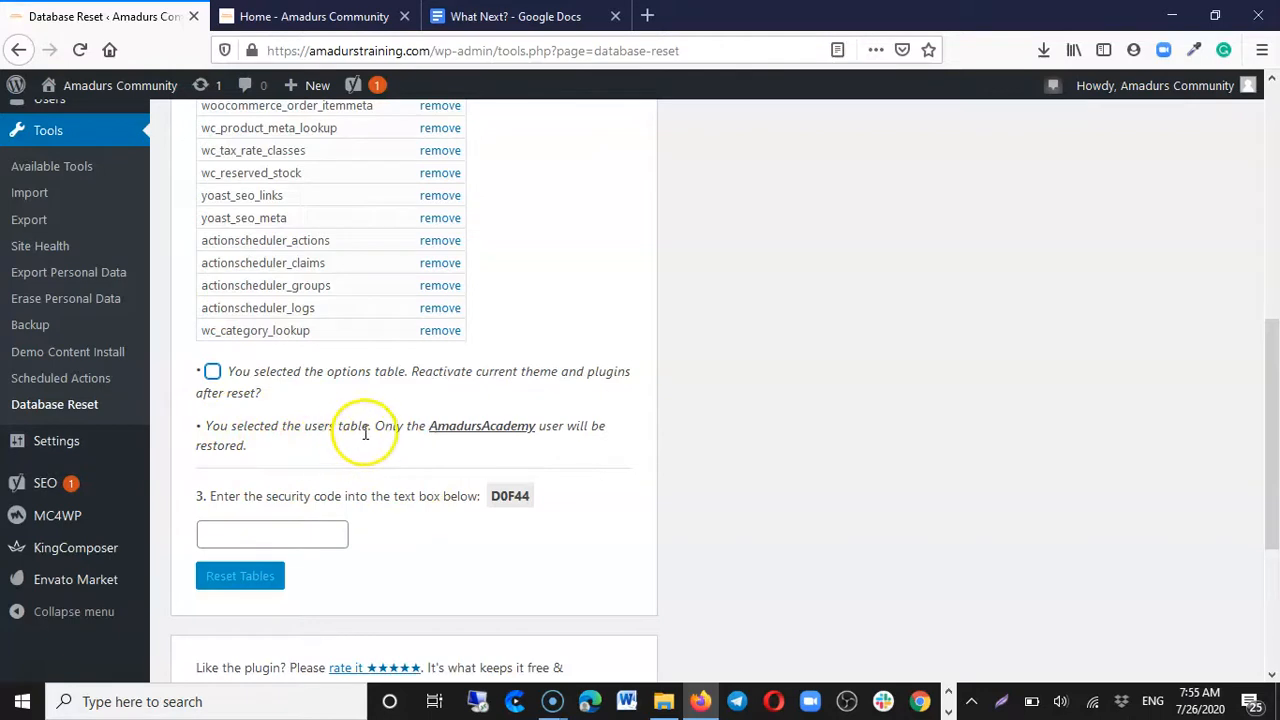
scroll(366, 432, down, 2)
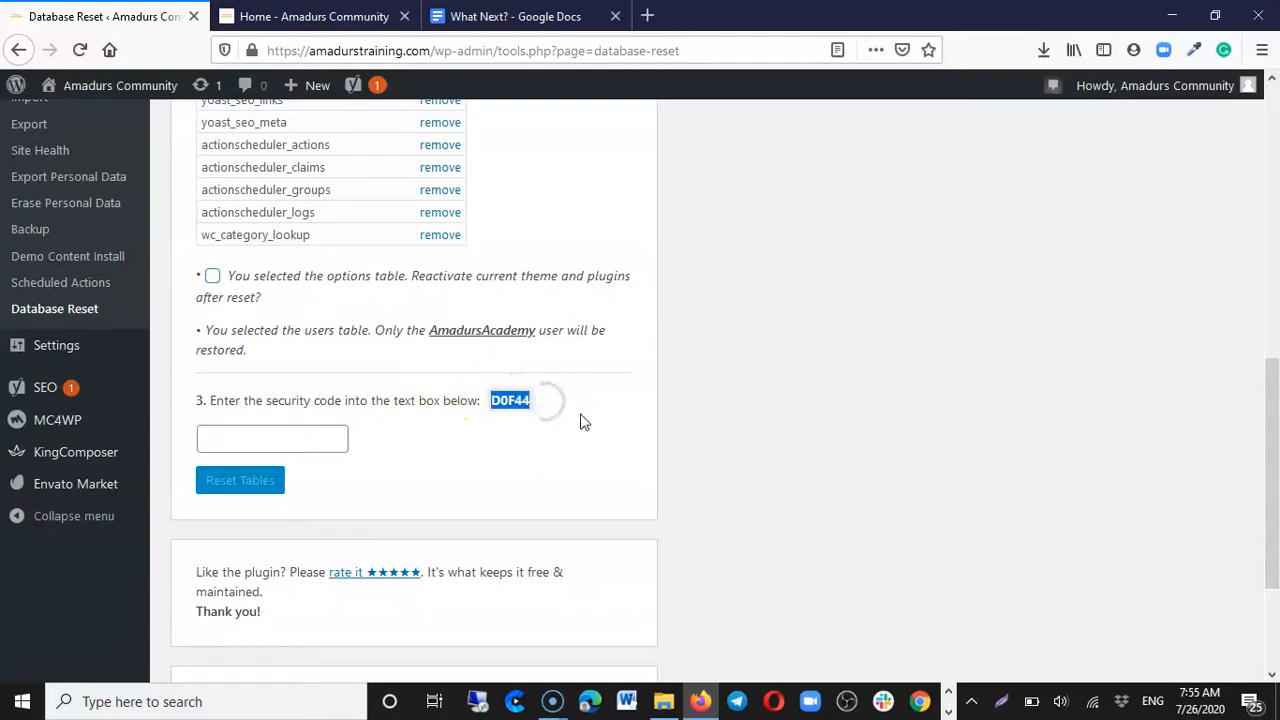
click(240, 443)
text(D0F44)
click(251, 478)
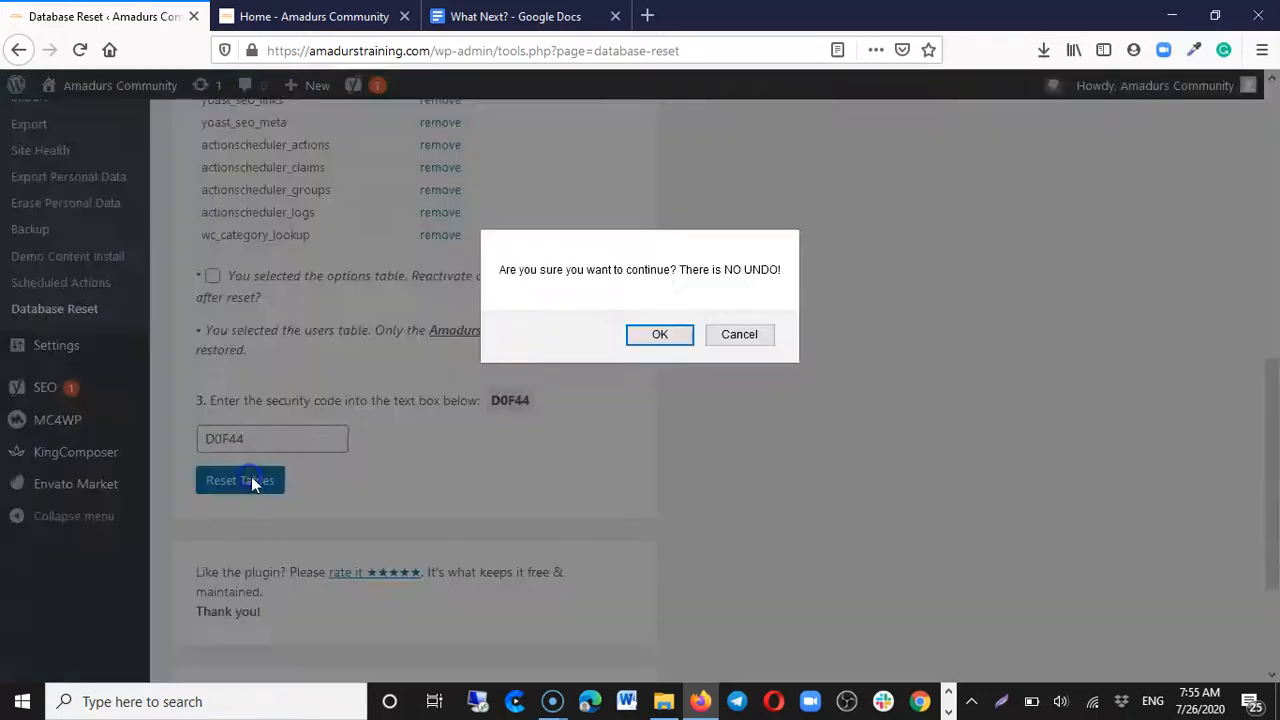
click(657, 336)
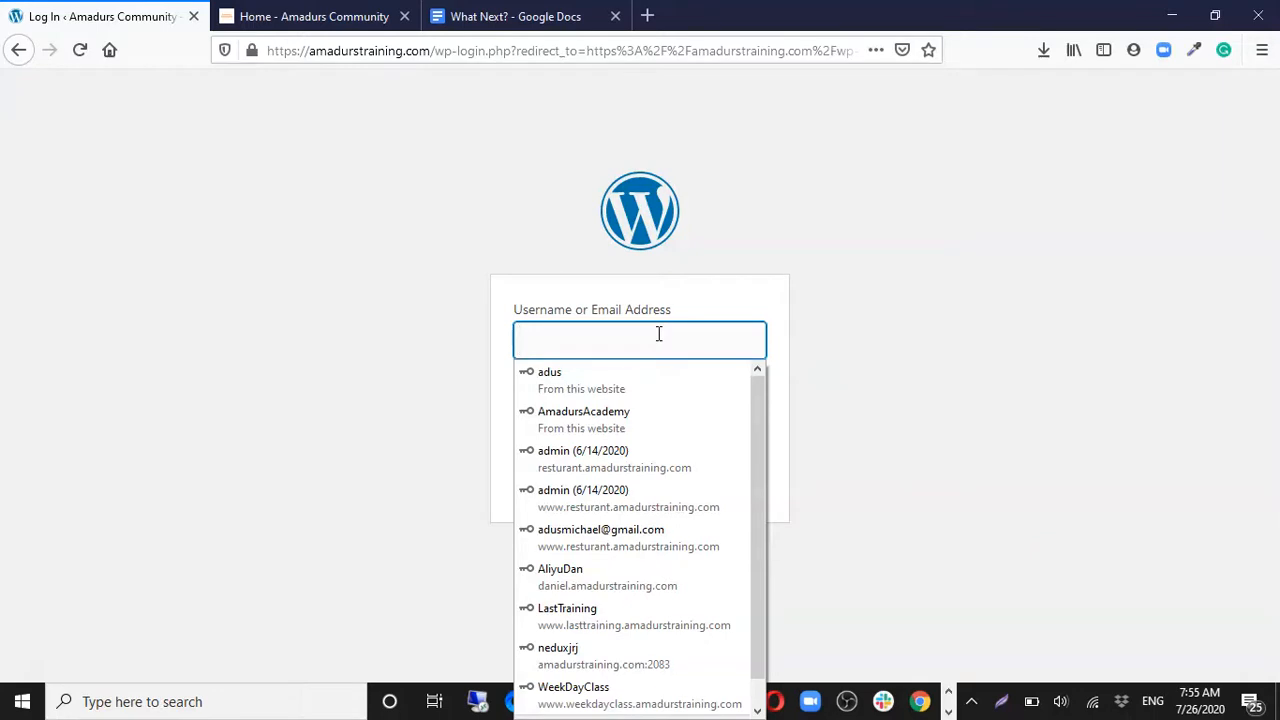
Step: Log back in to the WordPress admin with the site's saved administrator username and password
click(634, 420)
click(737, 467)
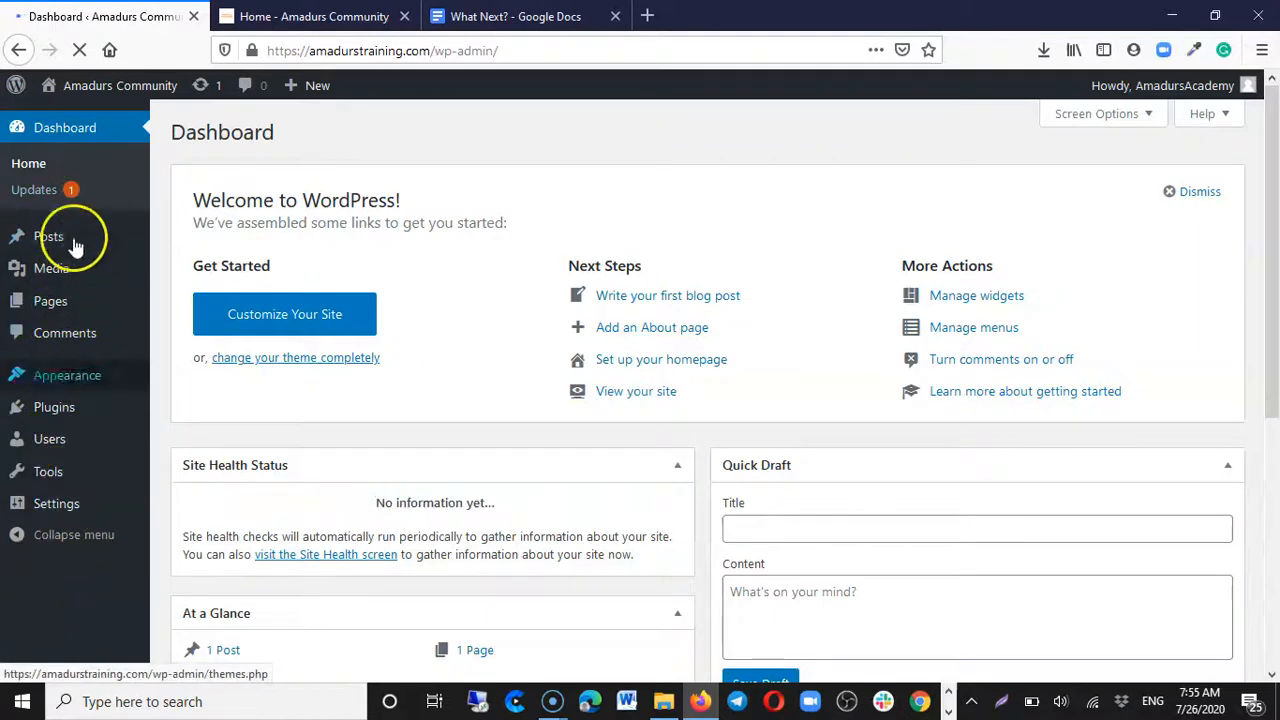
Step: Check the list of all posts and the media library for content left after the reset
mouse_move(50, 238)
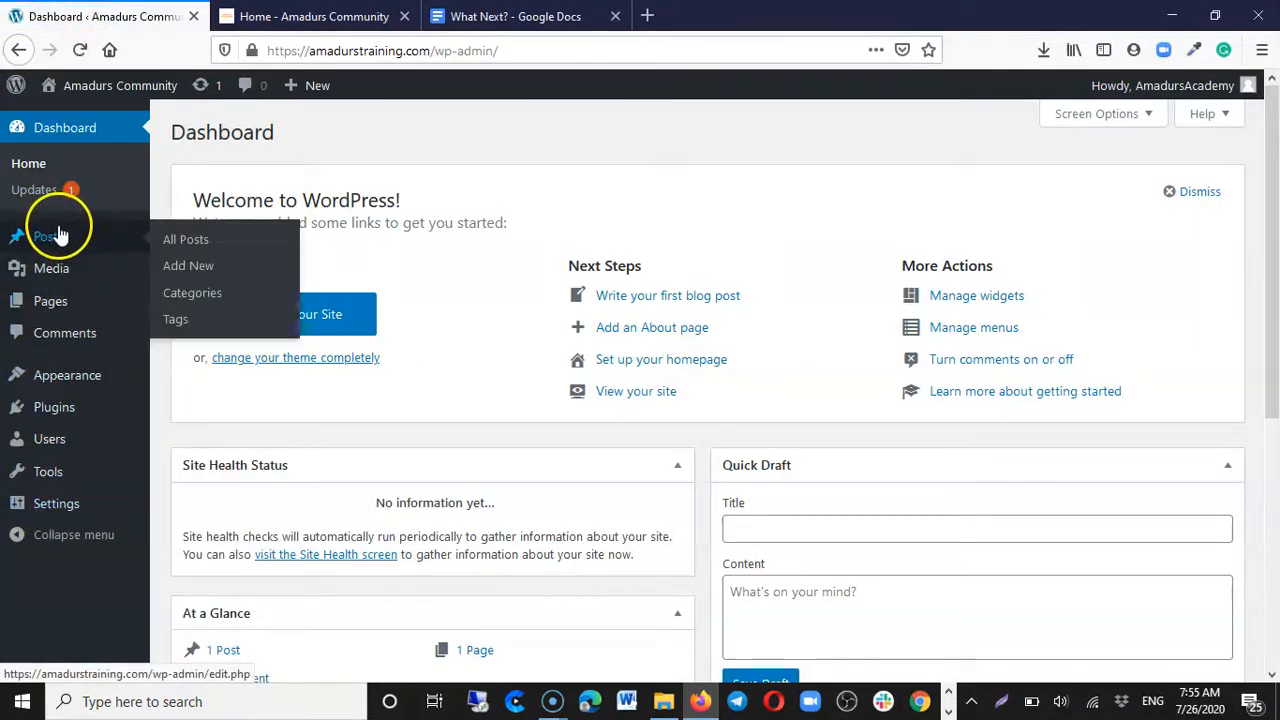
click(173, 244)
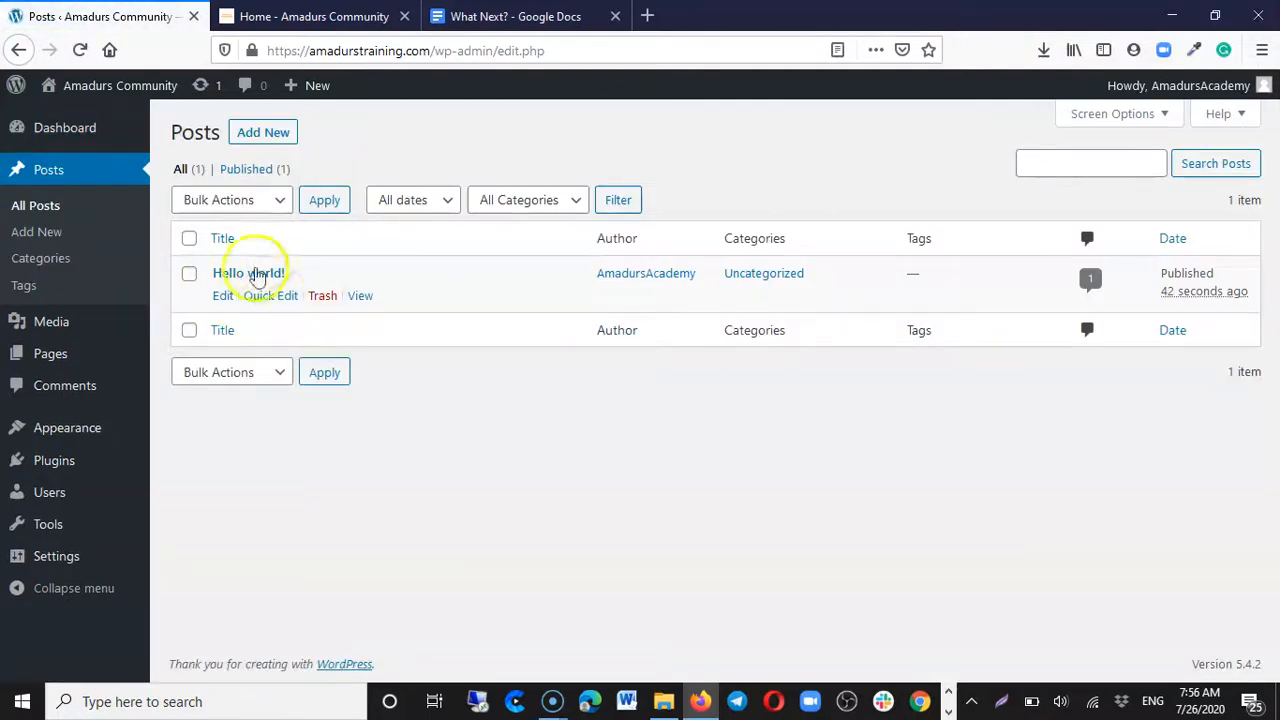
click(68, 332)
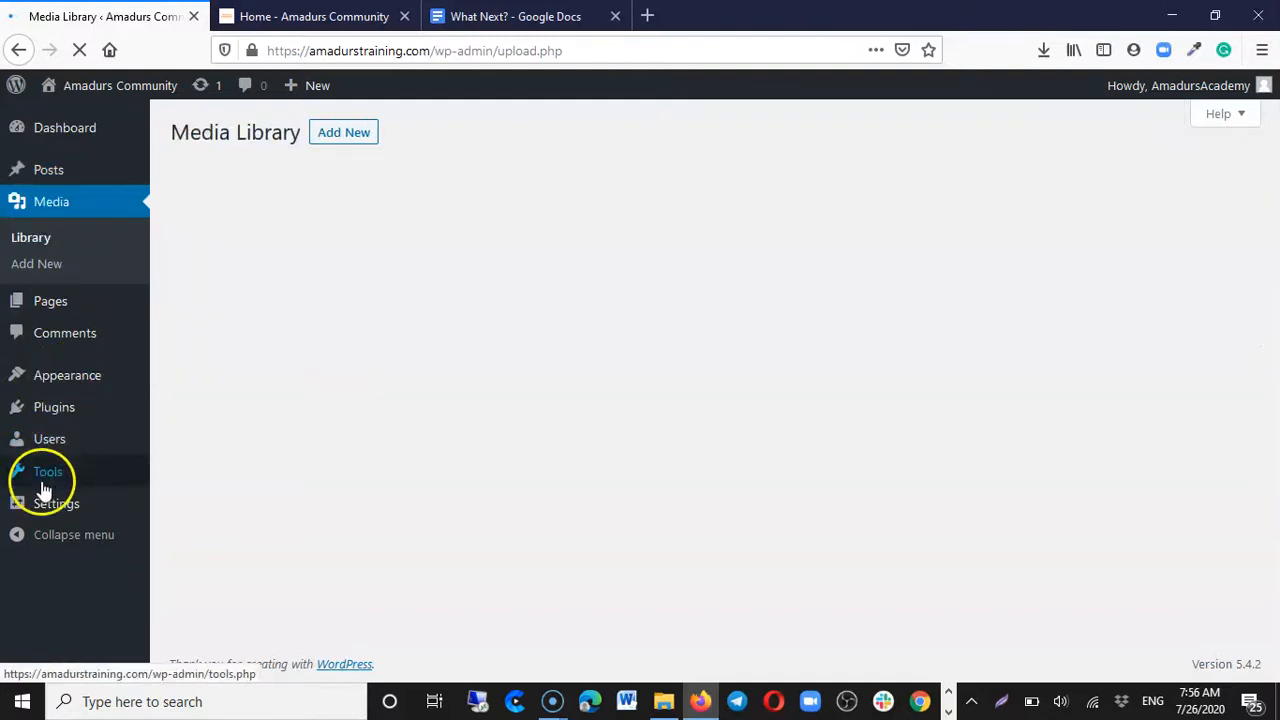
Step: Check which theme is active and the activation status of the installed plugins
mouse_move(60, 382)
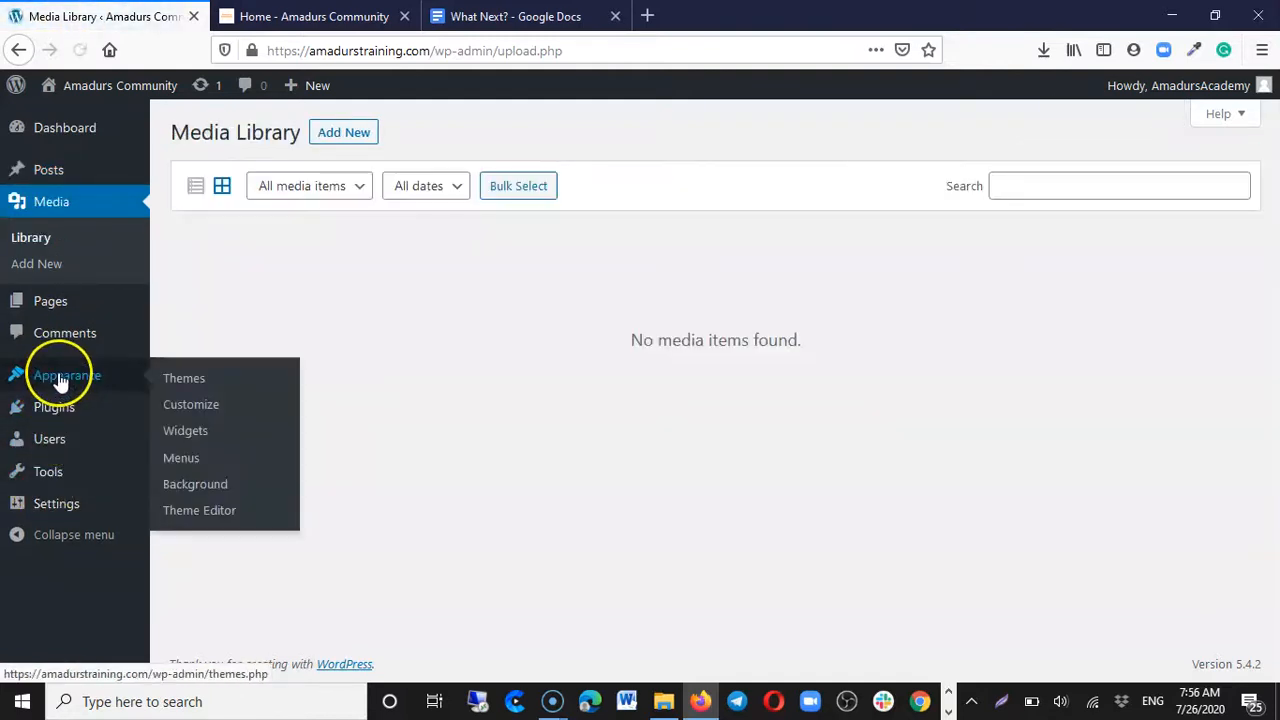
click(214, 386)
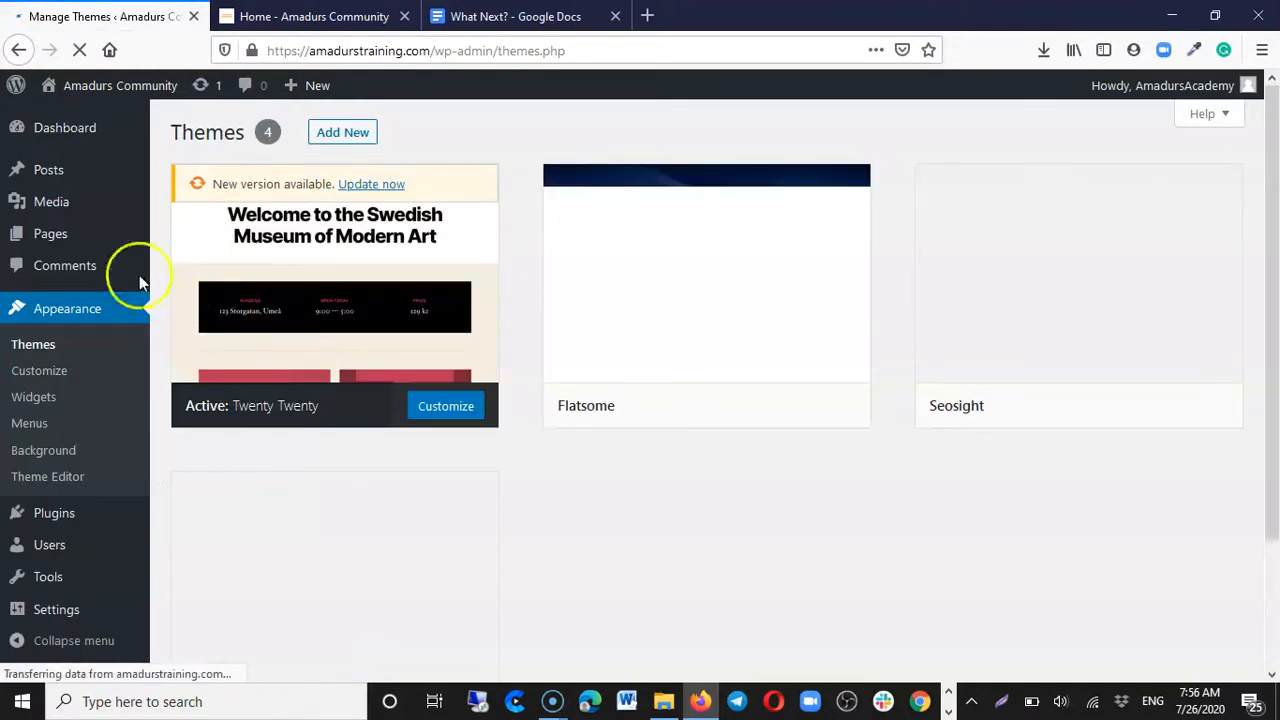
mouse_move(705, 320)
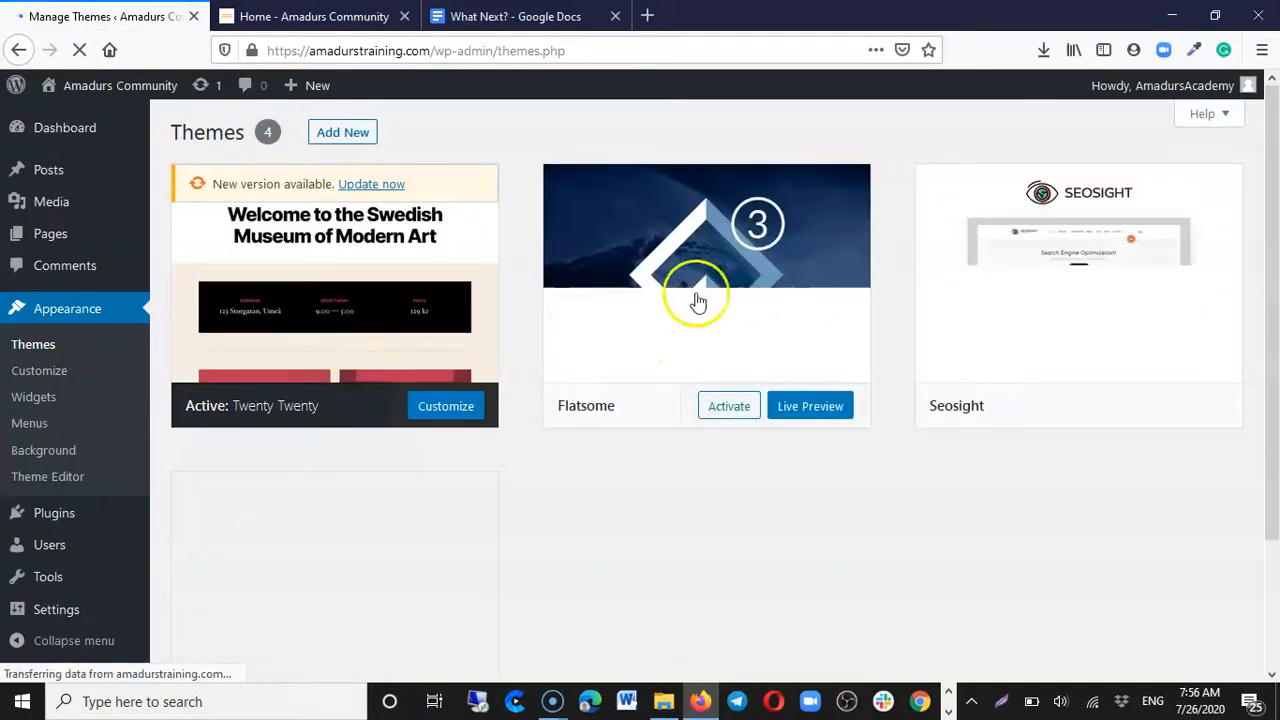
click(47, 520)
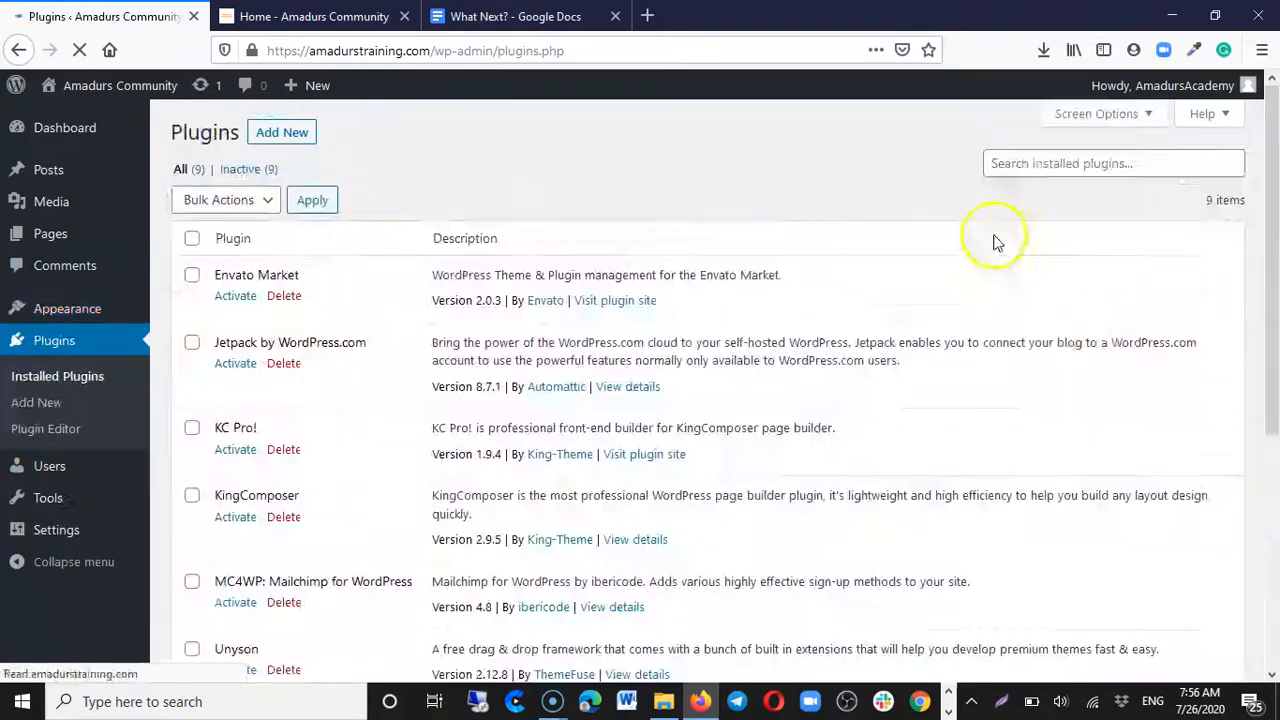
scroll(43, 366, down, 2)
scroll(343, 337, down, 5)
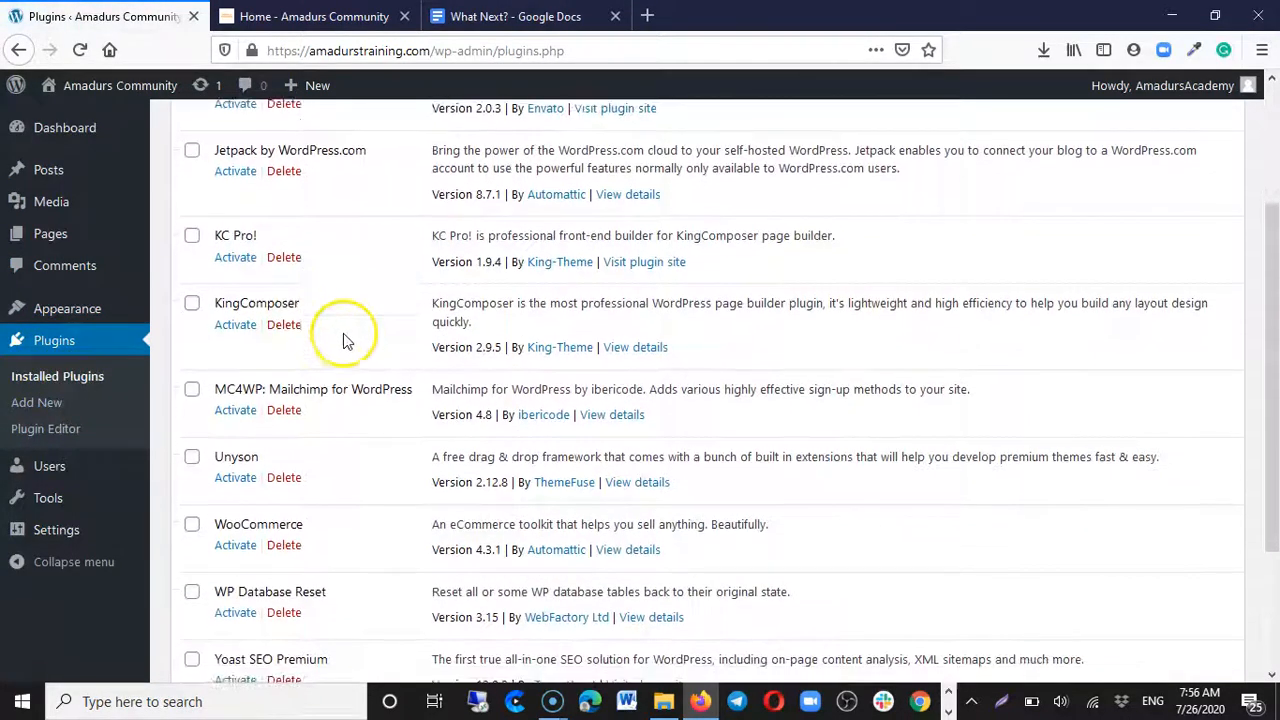
scroll(220, 437, up, 7)
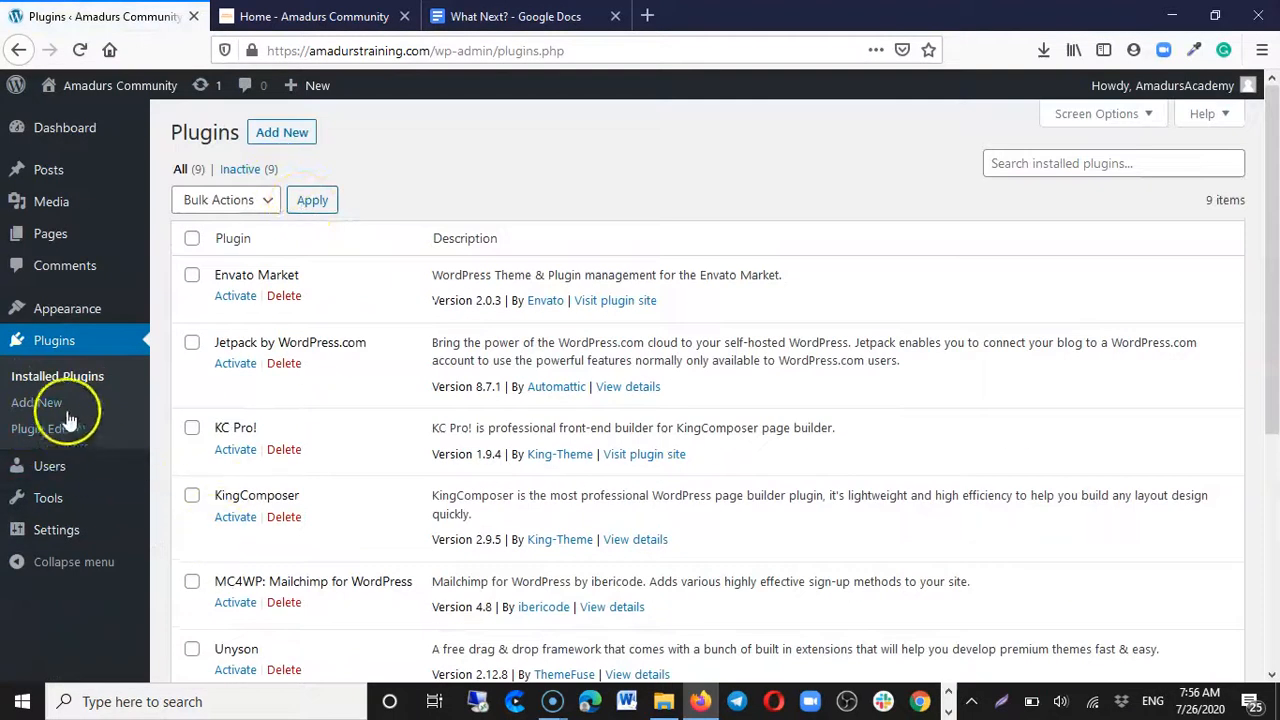
Step: Switch to the already loaded homepage and look through its old design from header to footer
click(300, 17)
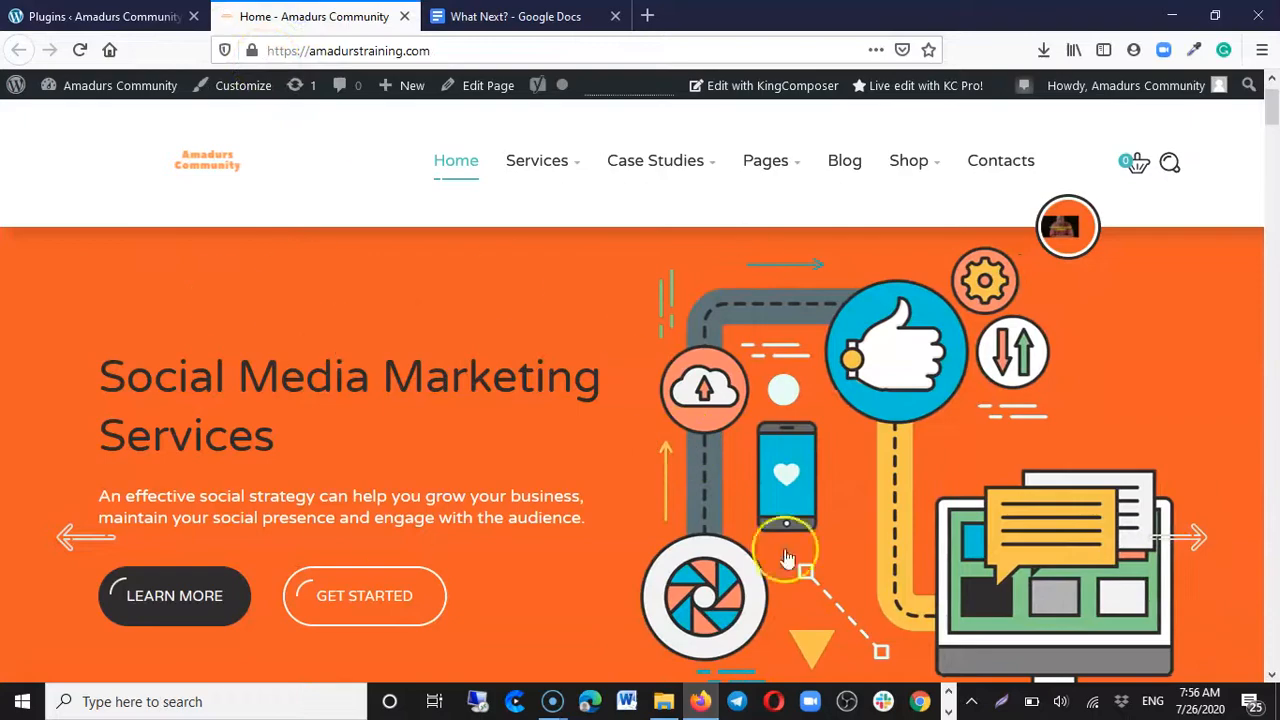
scroll(706, 348, down, 3)
scroll(706, 348, down, 15)
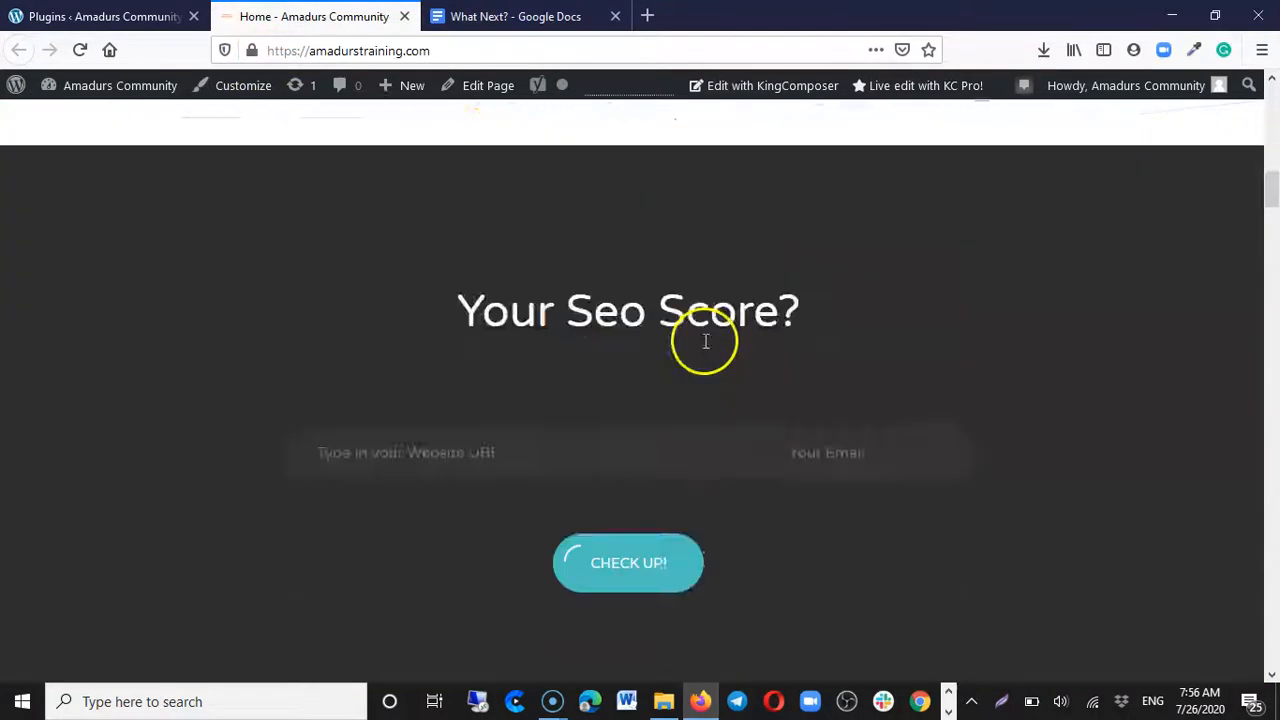
scroll(699, 357, down, 20)
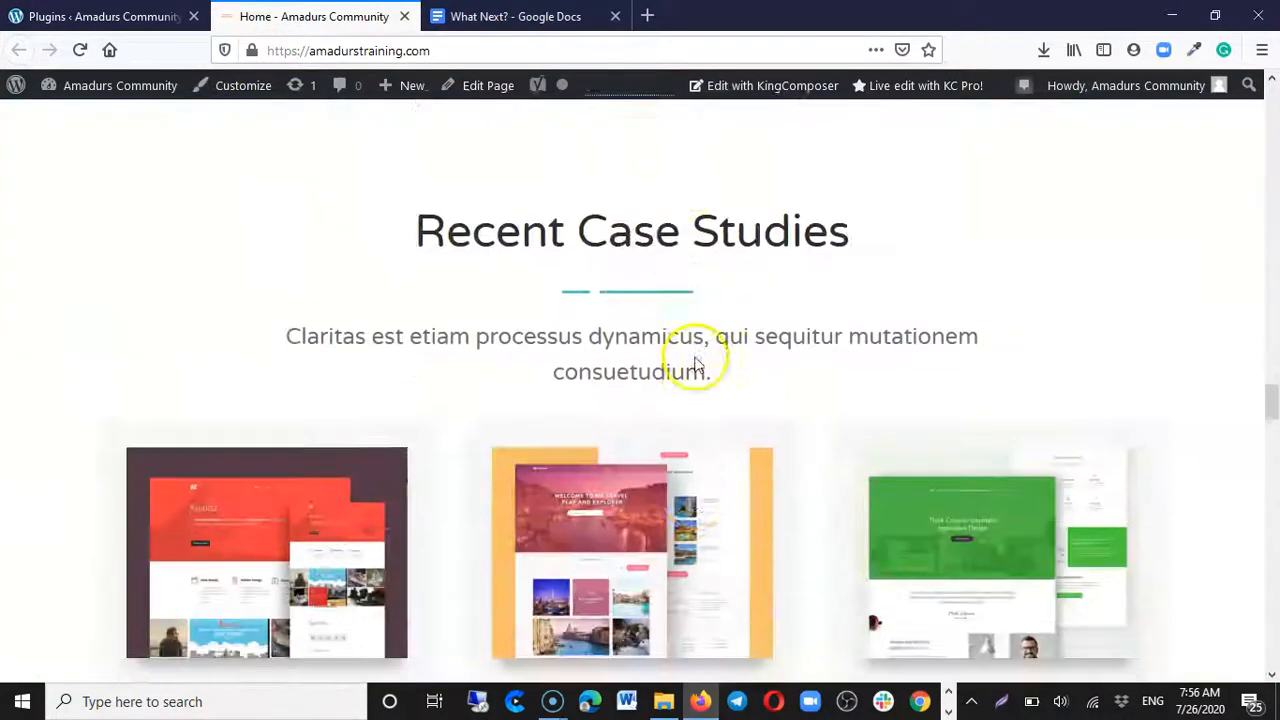
scroll(687, 365, down, 5)
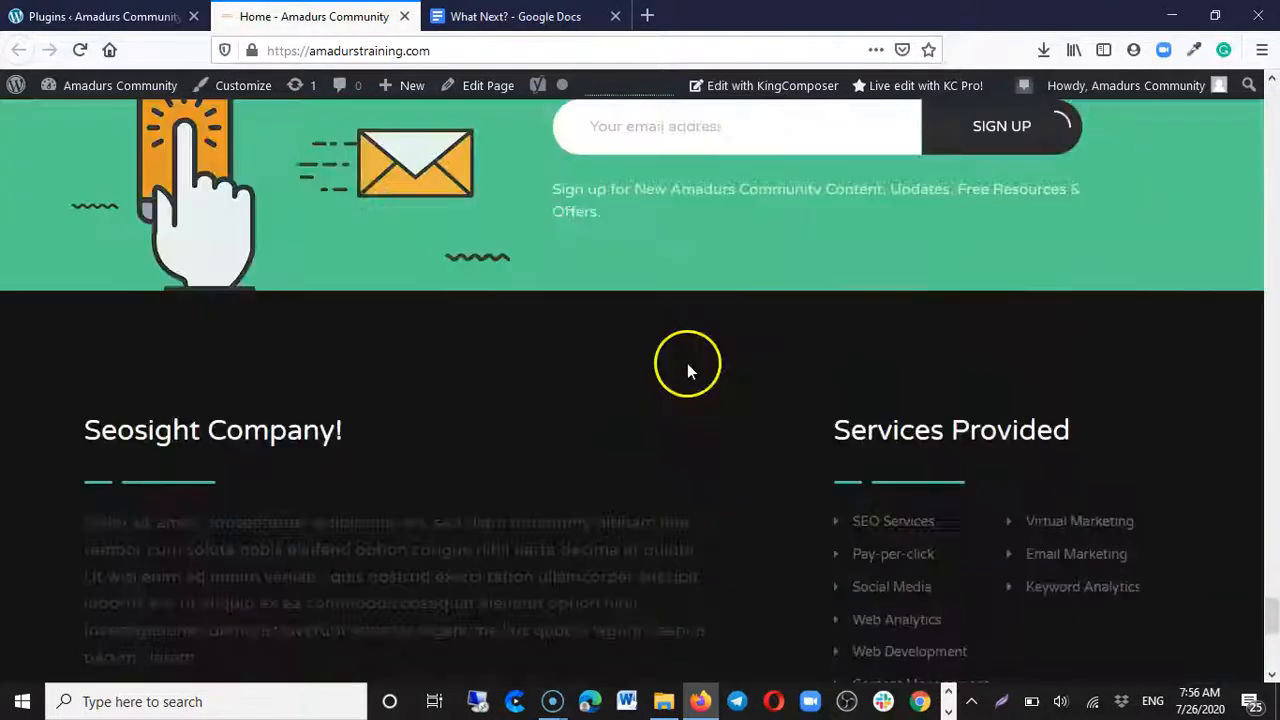
scroll(686, 366, up, 10)
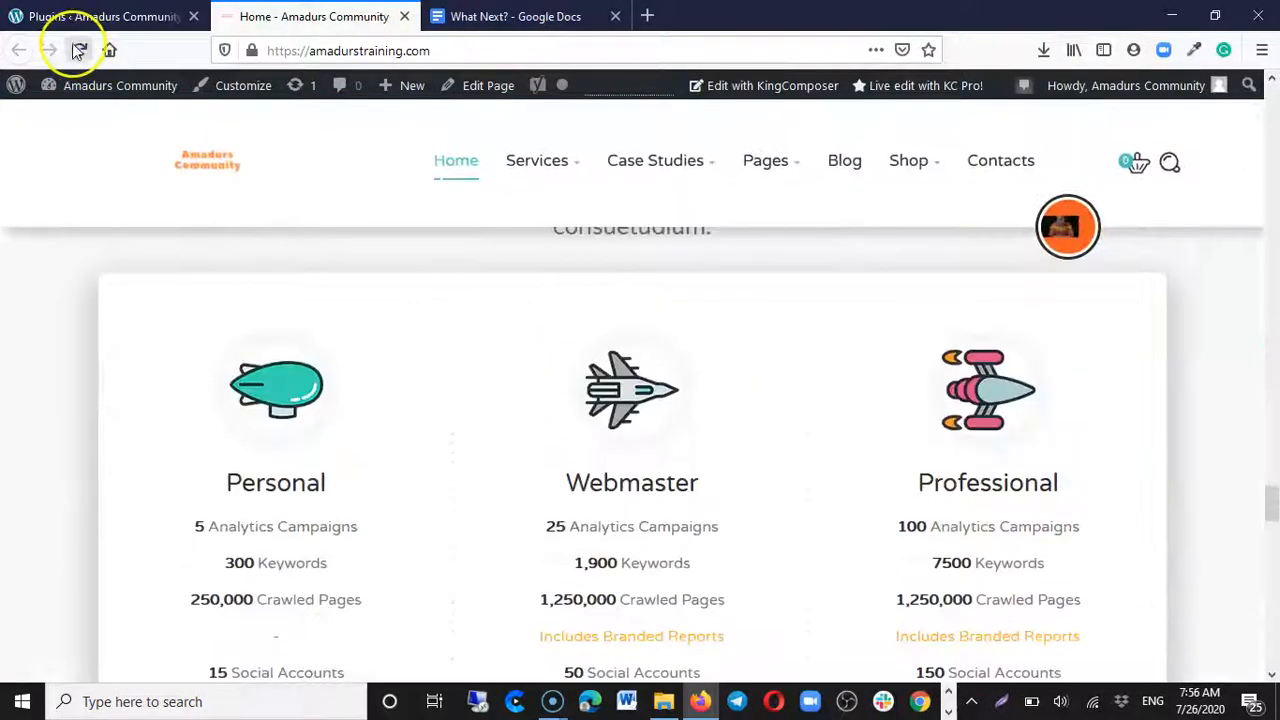
Step: Reload the homepage and examine the site's front page after the reset
click(109, 157)
scroll(824, 336, up, 10)
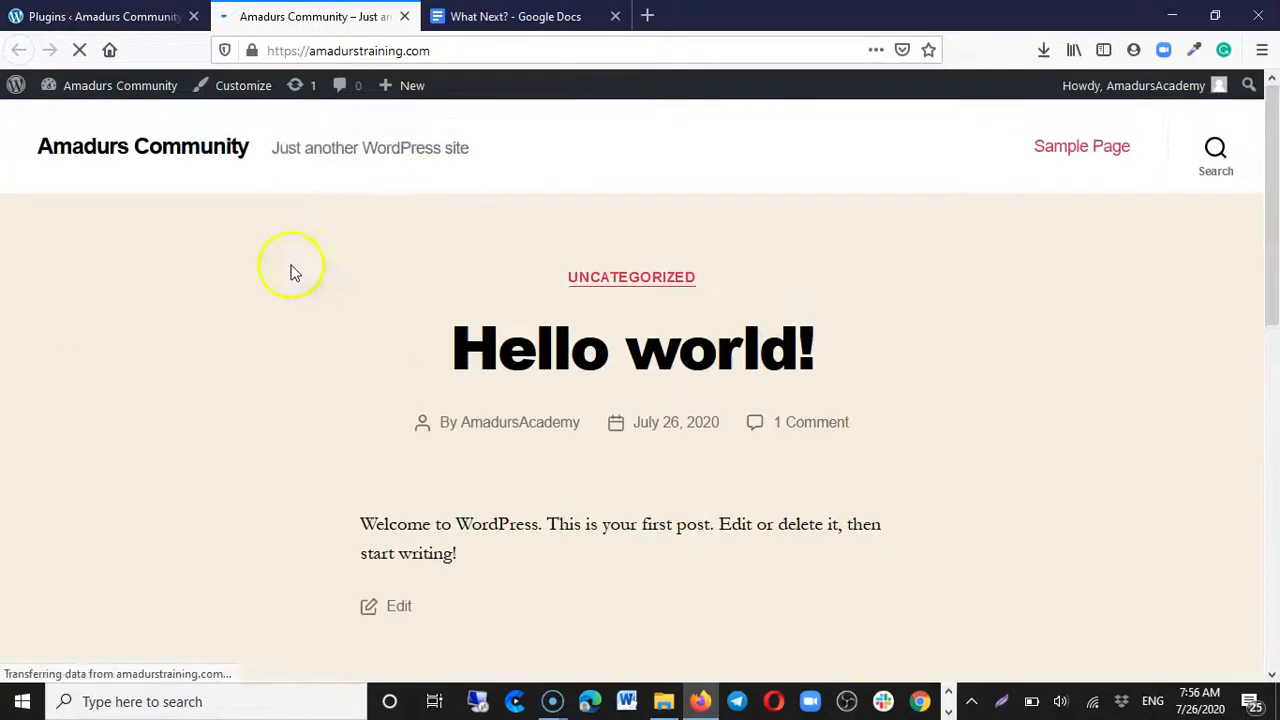
scroll(274, 266, down, 10)
scroll(320, 163, up, 8)
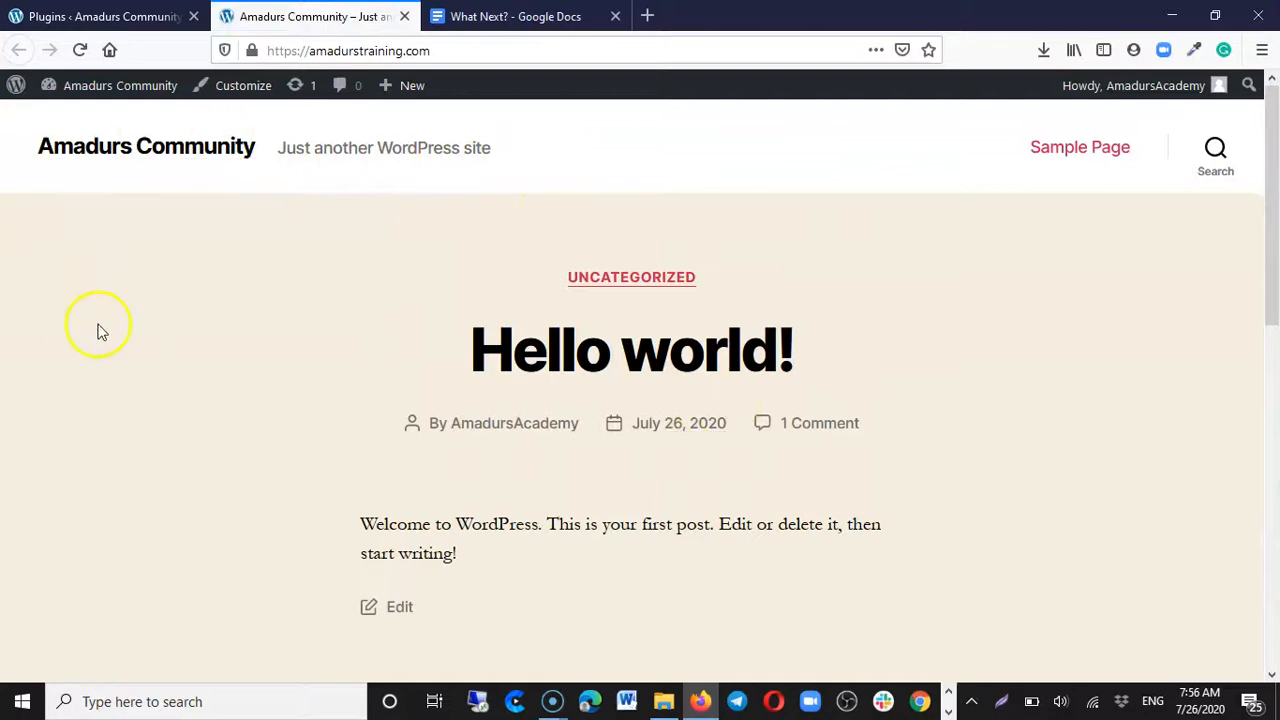
scroll(611, 283, down, 10)
Step: Recheck the installed plugins list in the dashboard, and return to the beginning of the site's front page
click(52, 17)
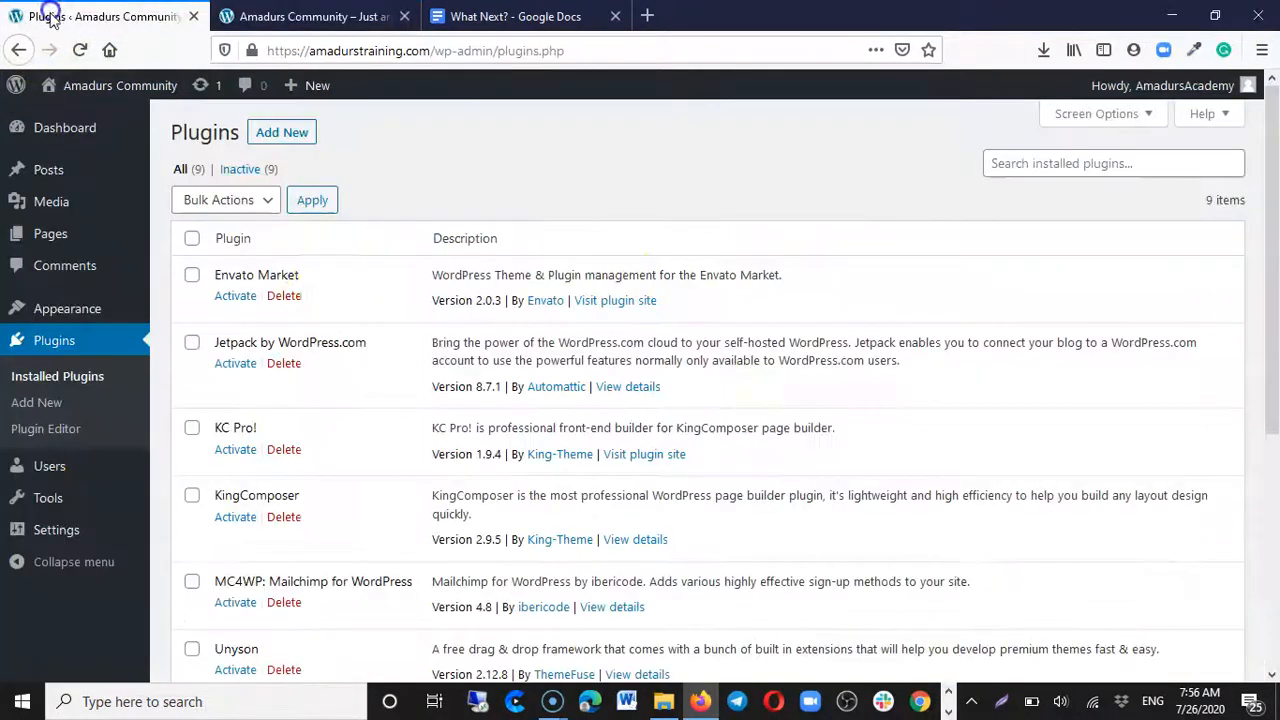
scroll(363, 366, down, 5)
scroll(440, 280, up, 5)
mouse_move(52, 175)
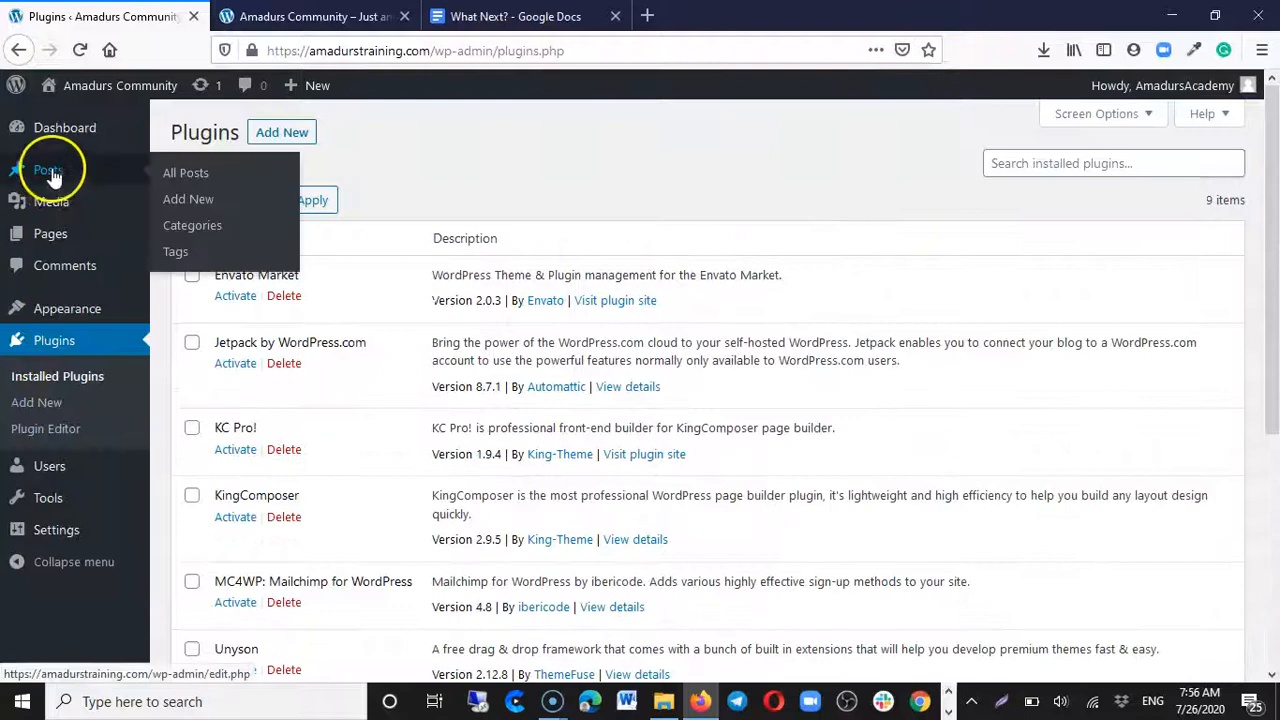
click(310, 16)
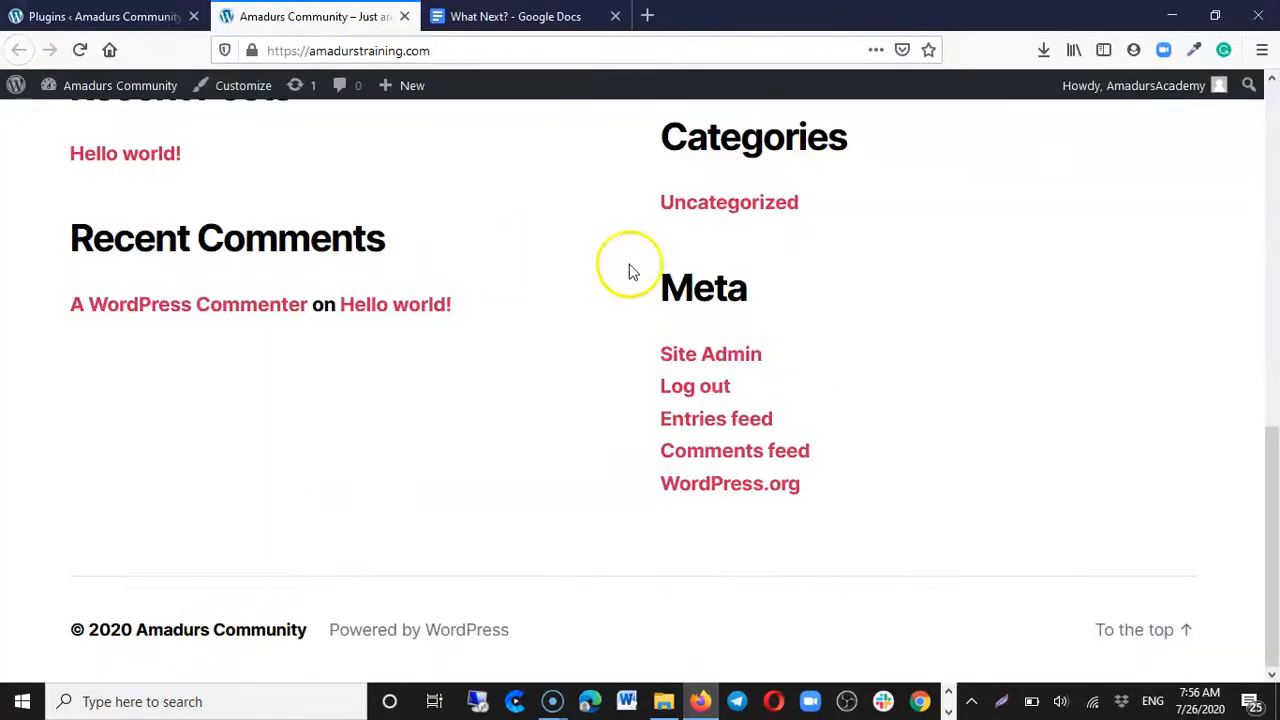
scroll(629, 270, up, 10)
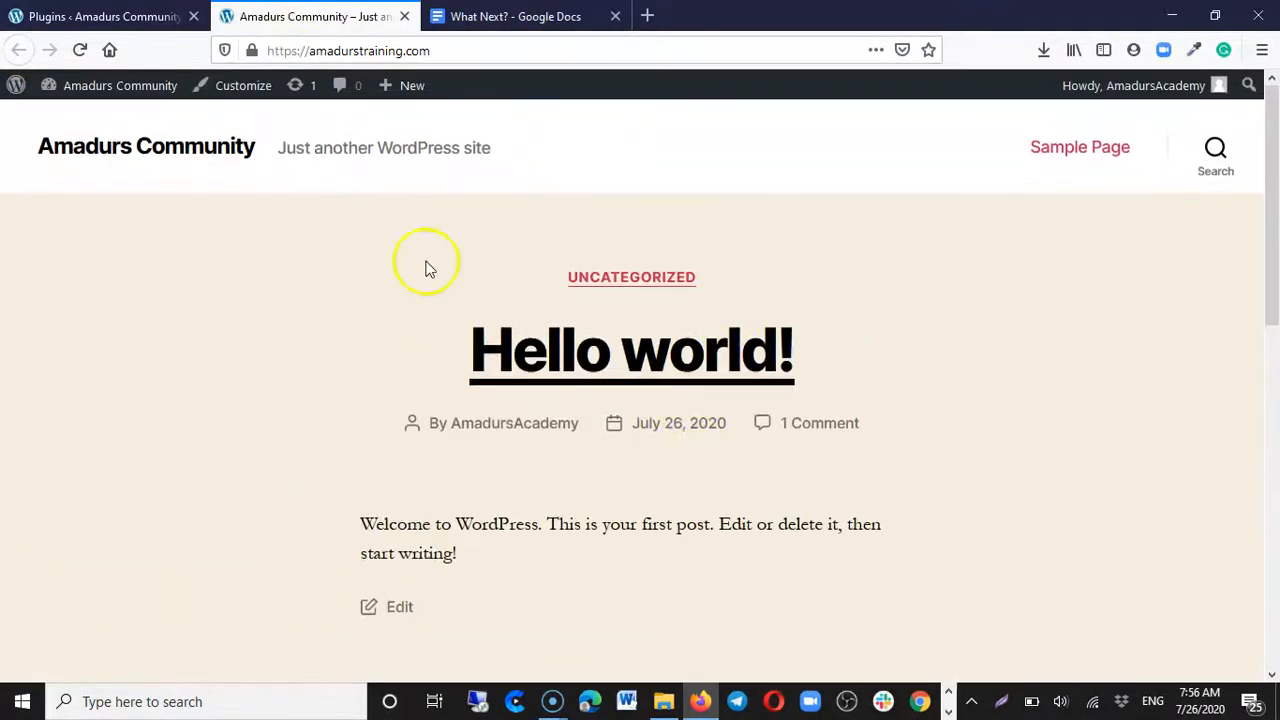
Step: Look through the front page's post, widgets and footer, comparing it with the installed plugins list in the dashboard
scroll(754, 243, down, 10)
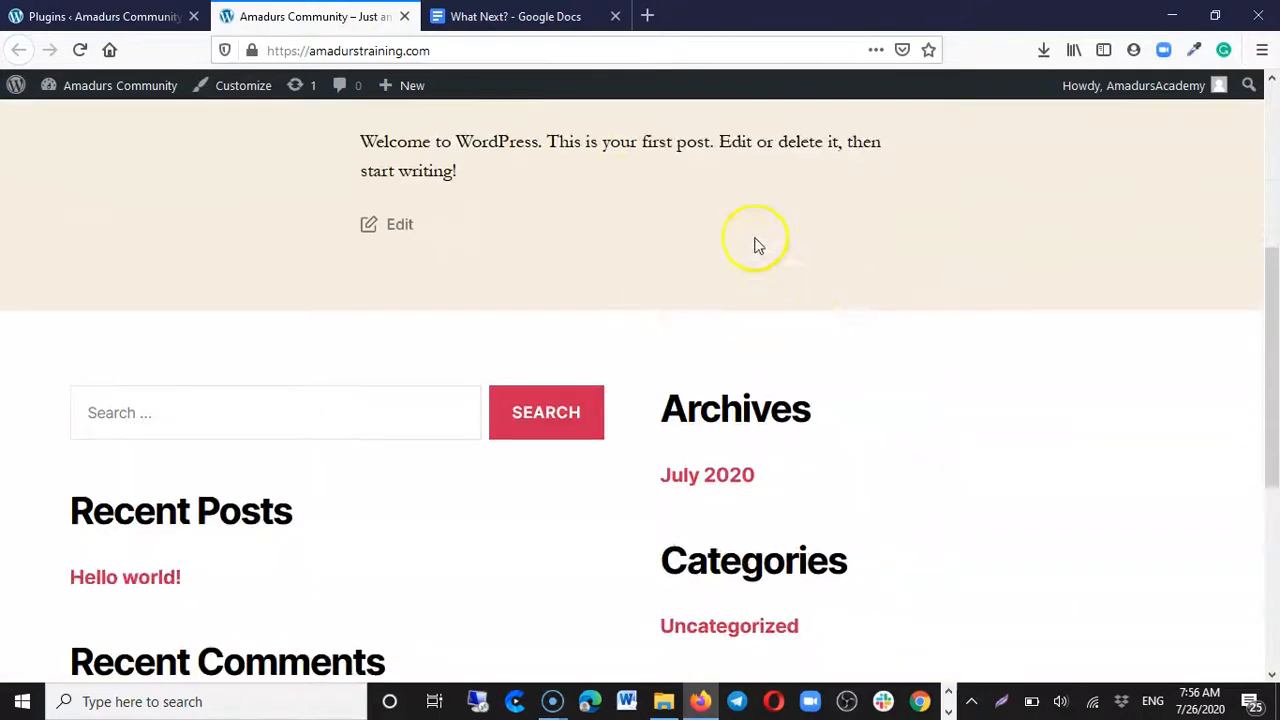
click(62, 14)
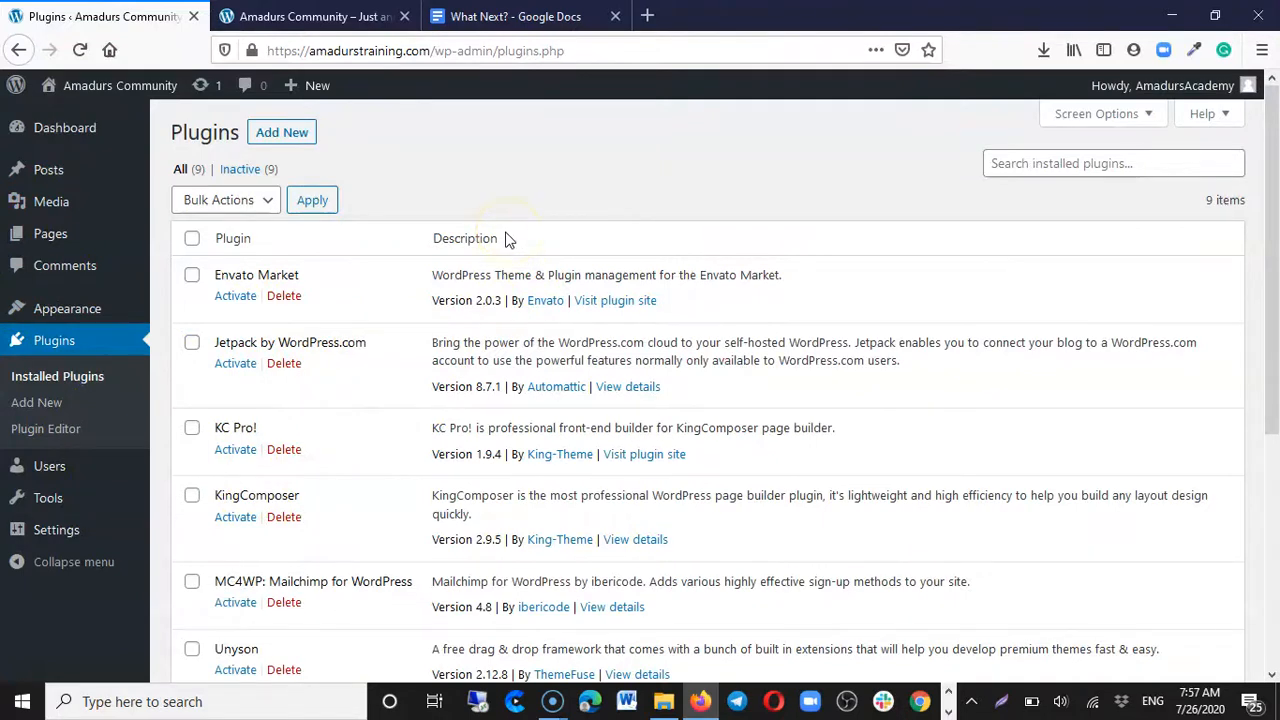
click(280, 16)
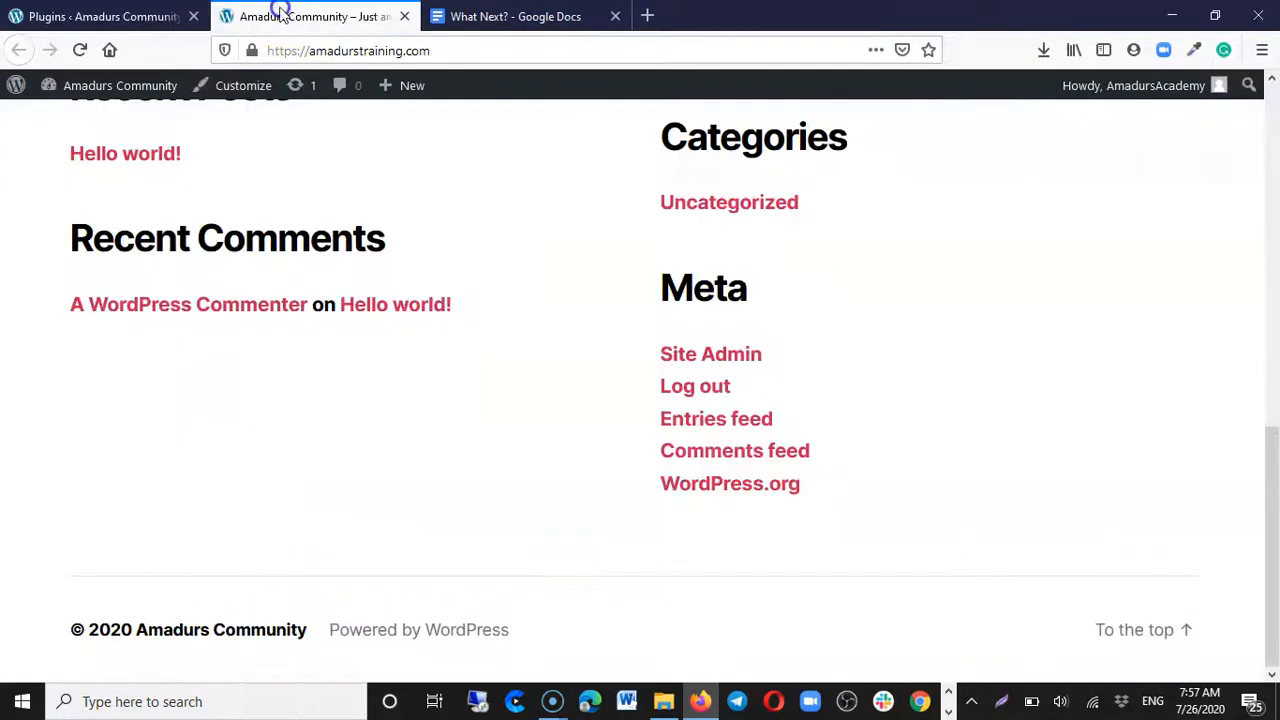
scroll(557, 486, up, 10)
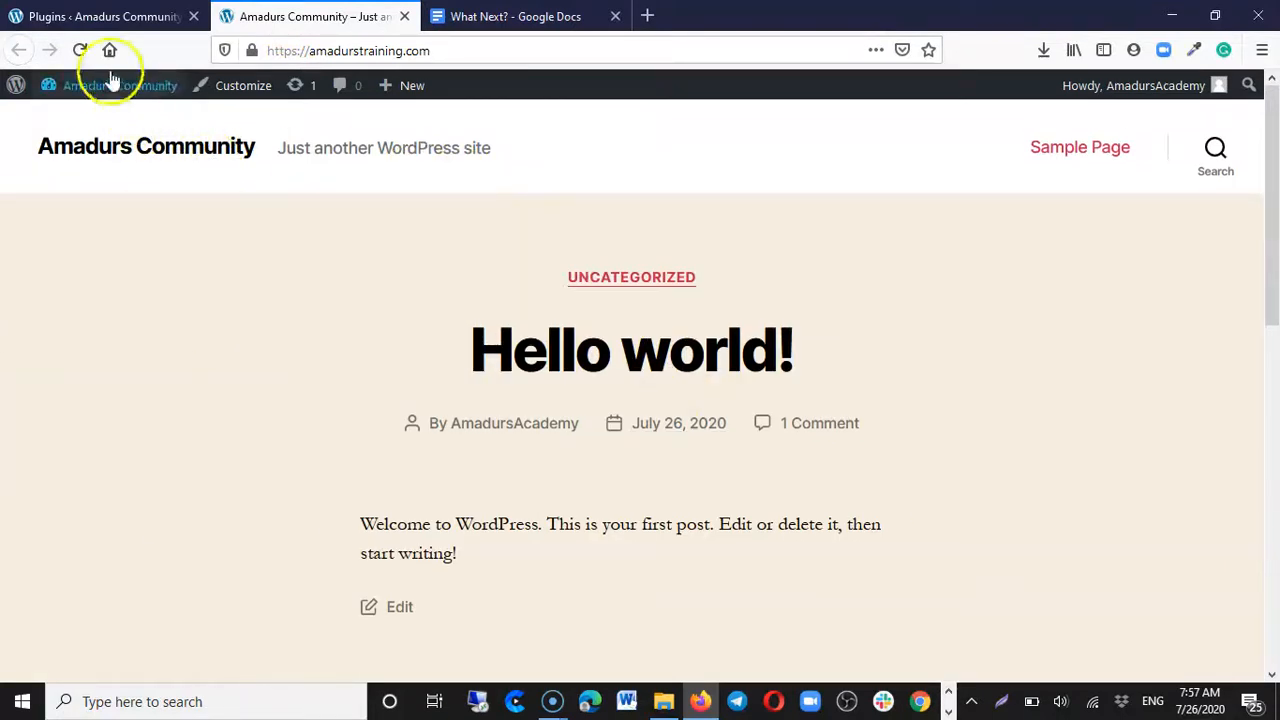
click(88, 16)
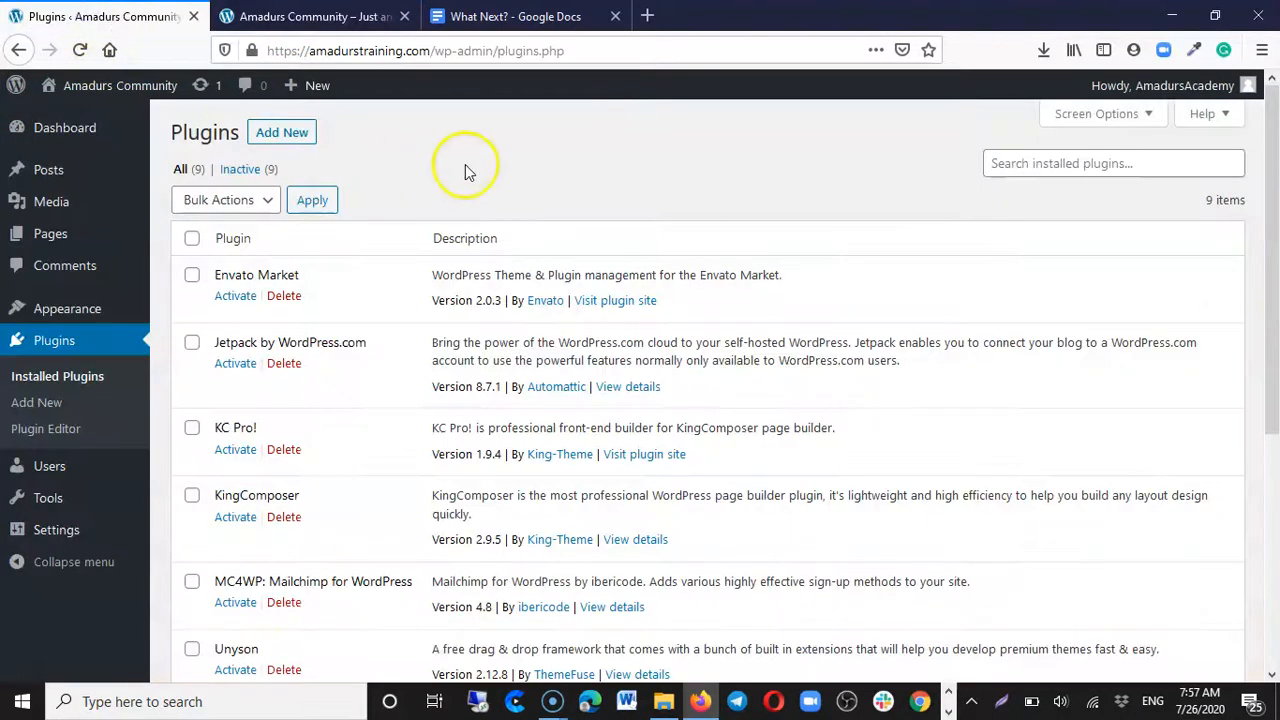
click(310, 20)
scroll(520, 425, down, 5)
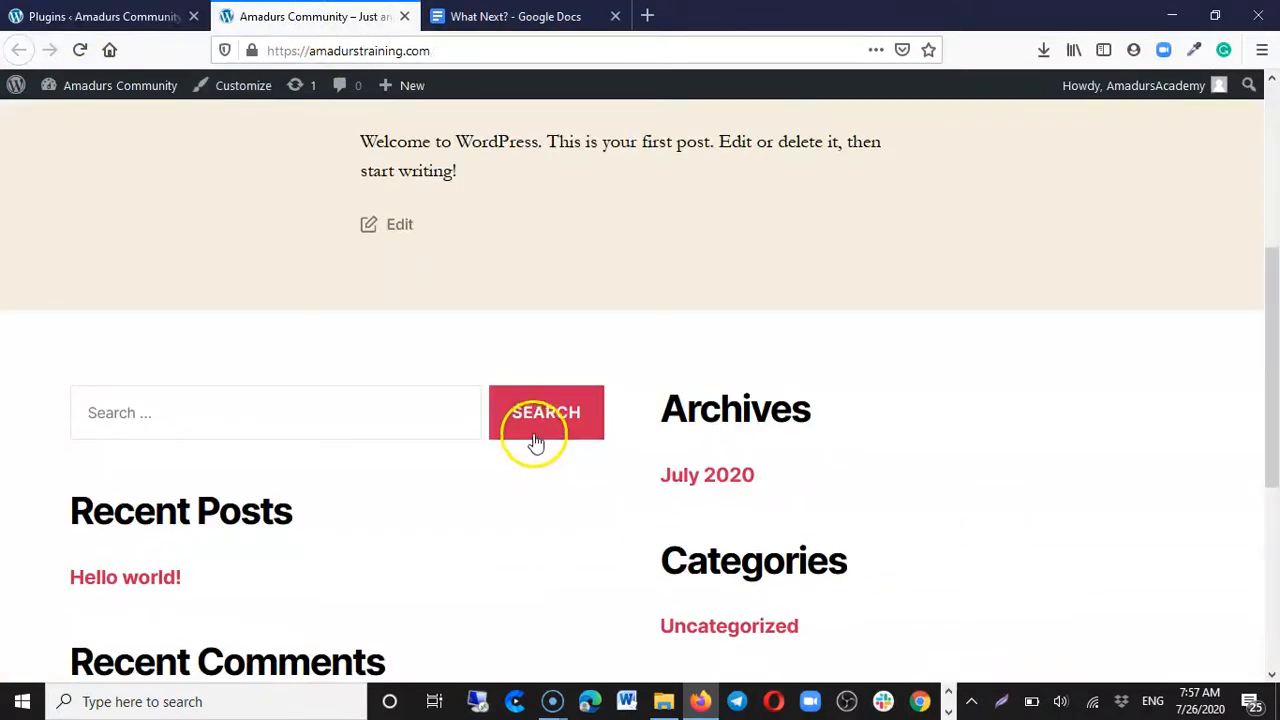